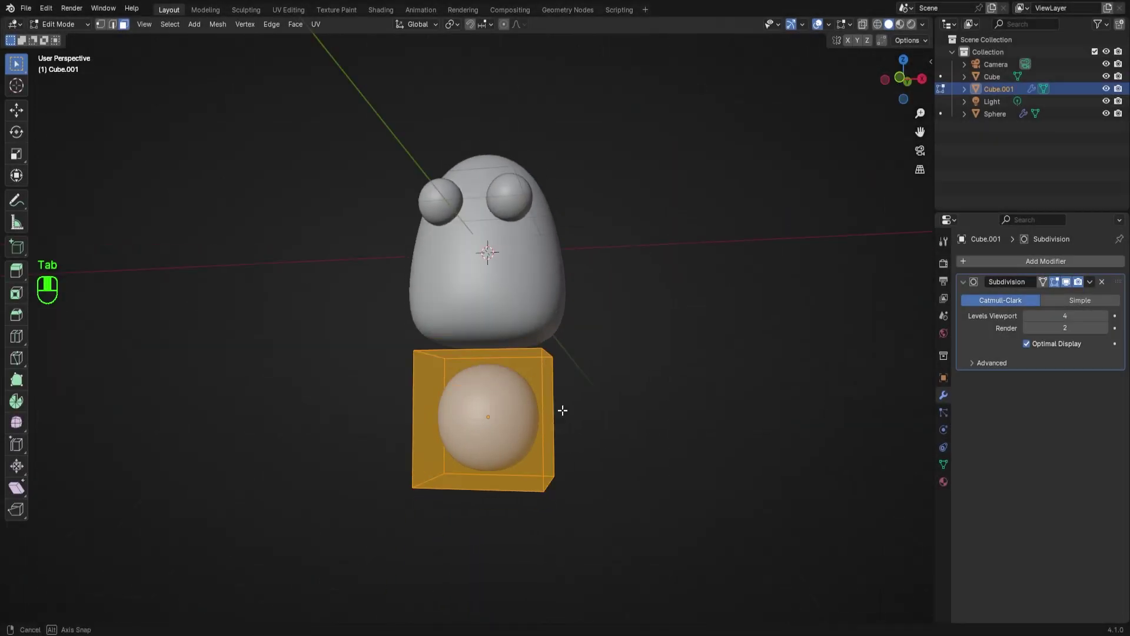
# Finish resizing the eye sphere in Edit Mode, then orbit around the completed Muggo character
pyautogui.press('s')
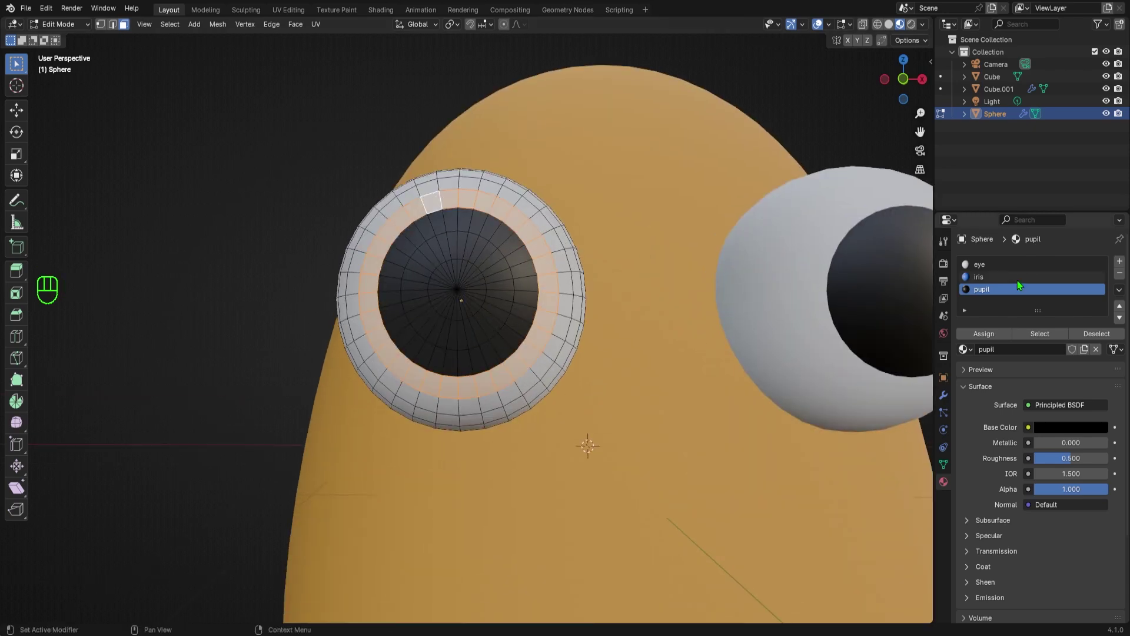
pyautogui.scroll(-4, 588, 446)
pyautogui.press('Tab')
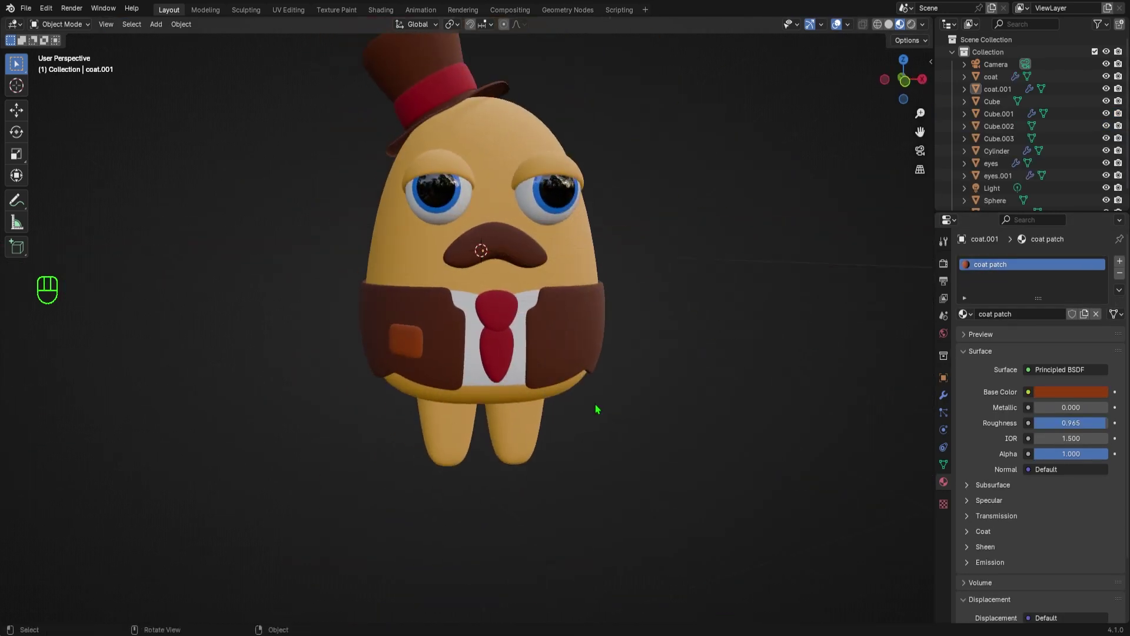
pyautogui.moveTo(597, 409); pyautogui.dragTo(666, 318, button='middle')
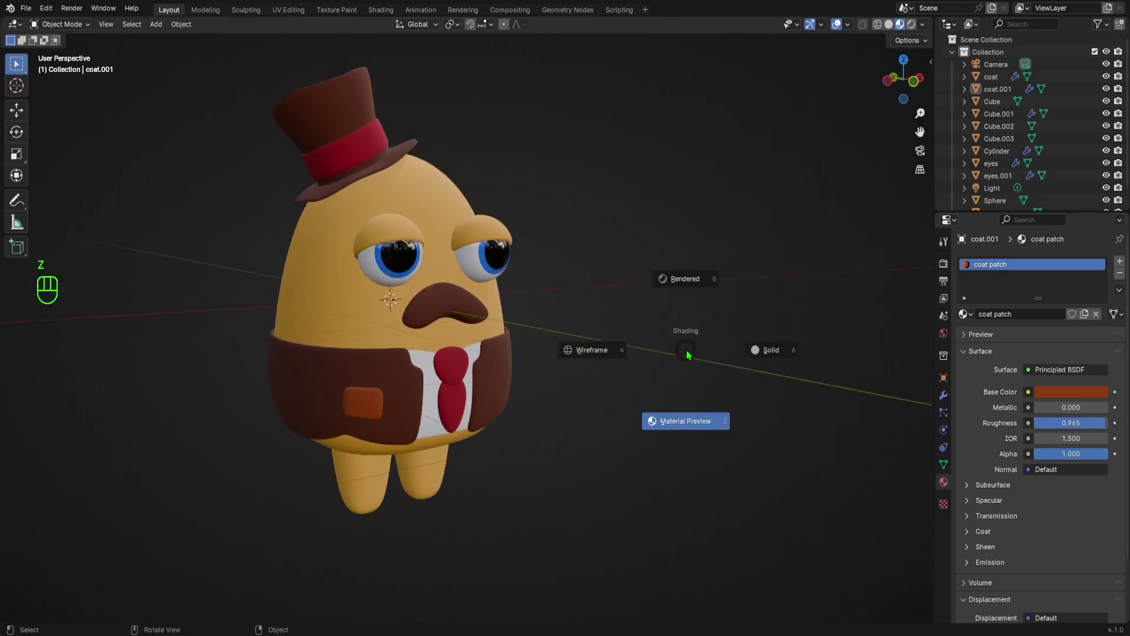
# Switch to Rendered shading and toggle Scene Lights and Scene World off, then back on
pyautogui.click(680, 278)
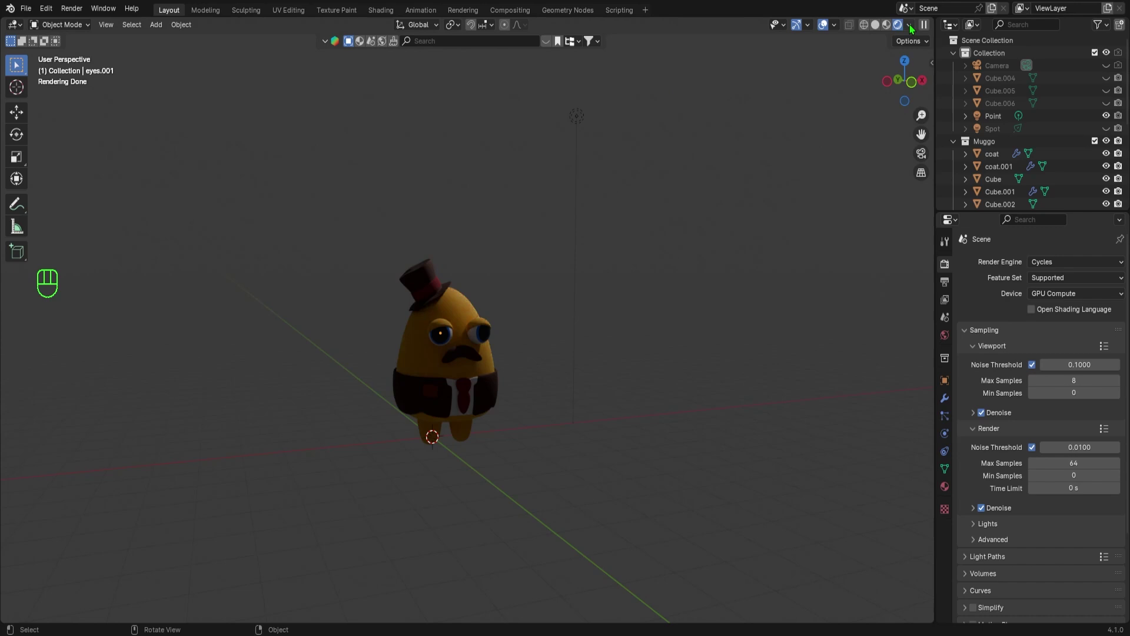
pyautogui.click(911, 27)
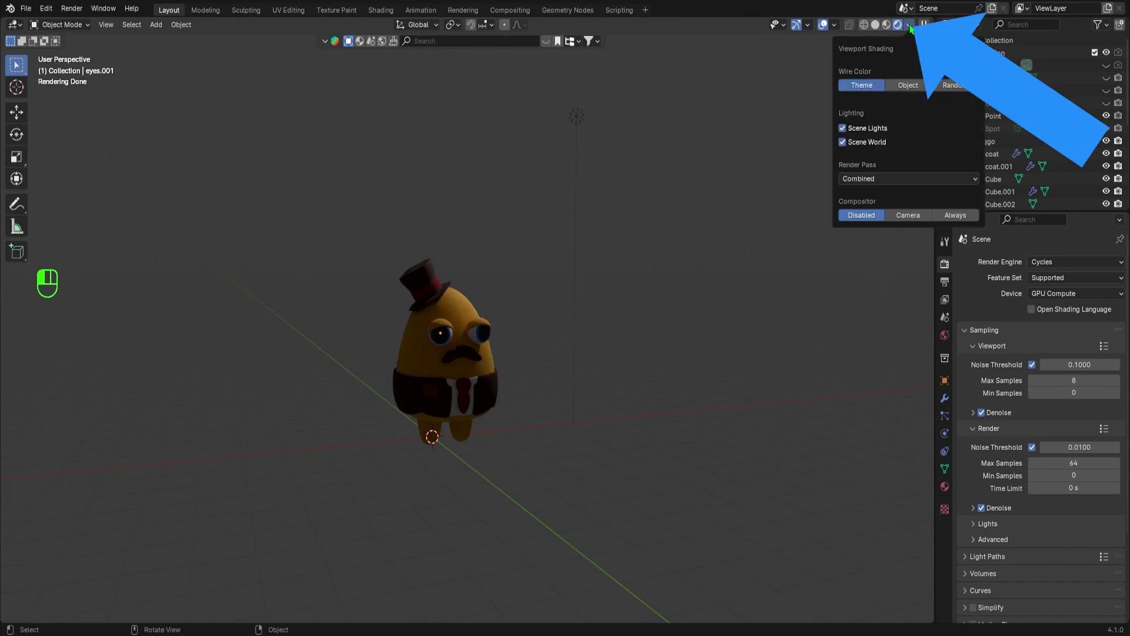
pyautogui.click(843, 129)
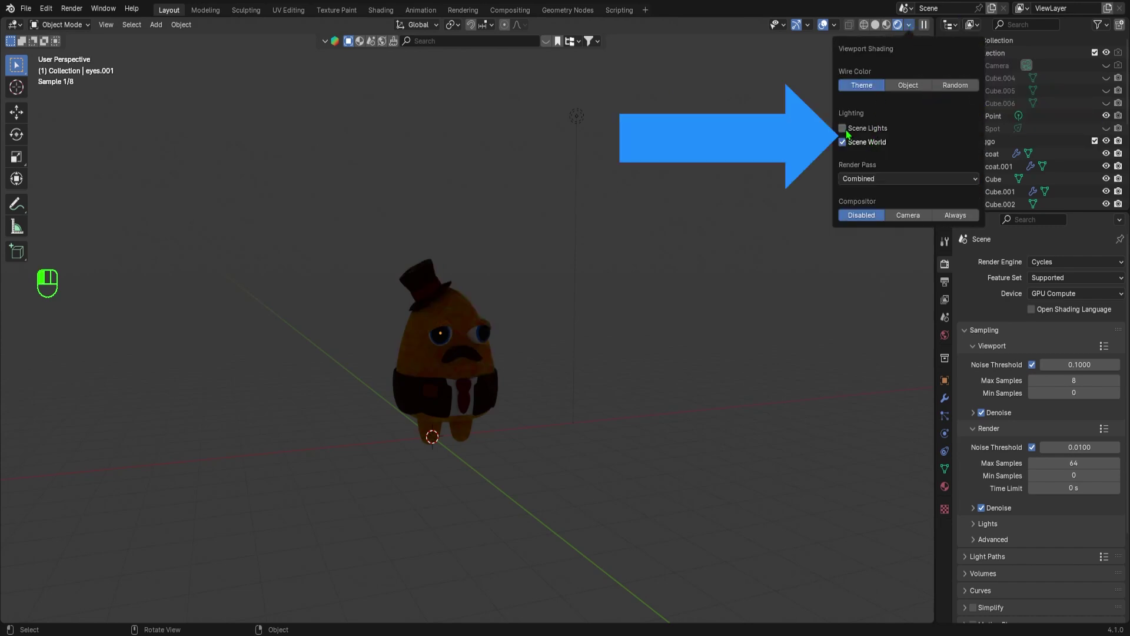
pyautogui.click(911, 26)
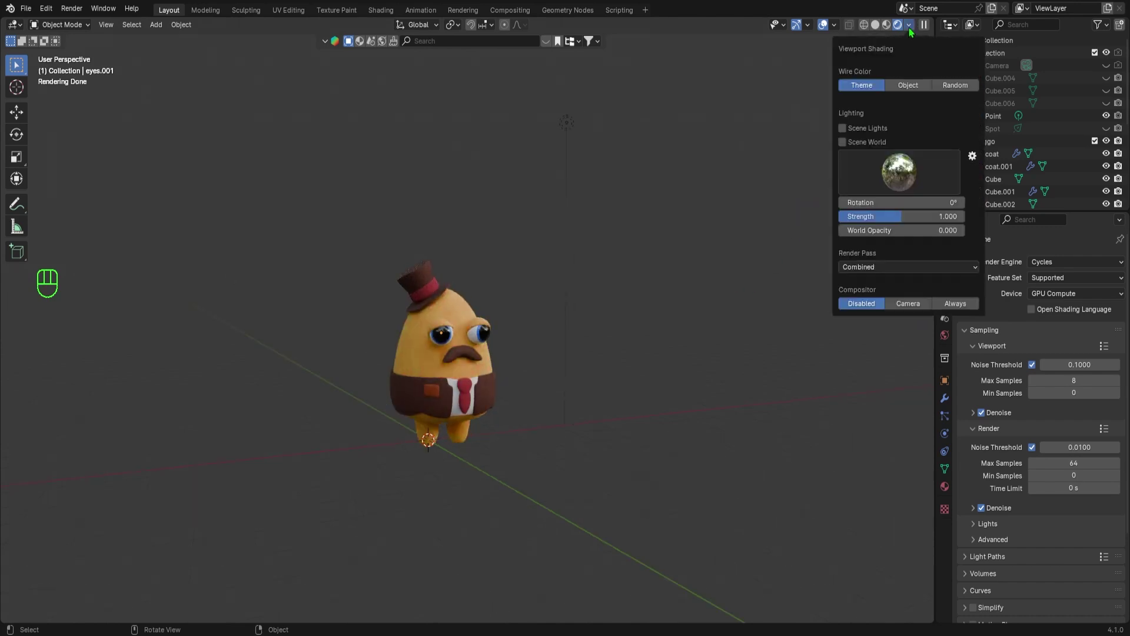
pyautogui.click(843, 128)
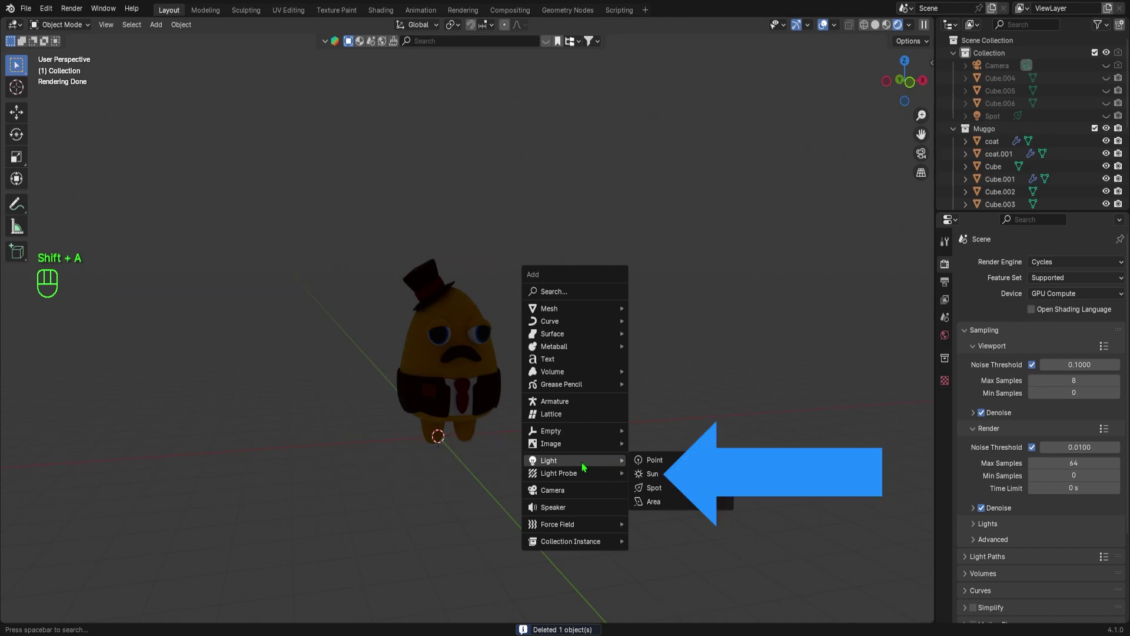
# Add a sun light, move it up and right in front view, and aim it at the character
pyautogui.click(653, 473)
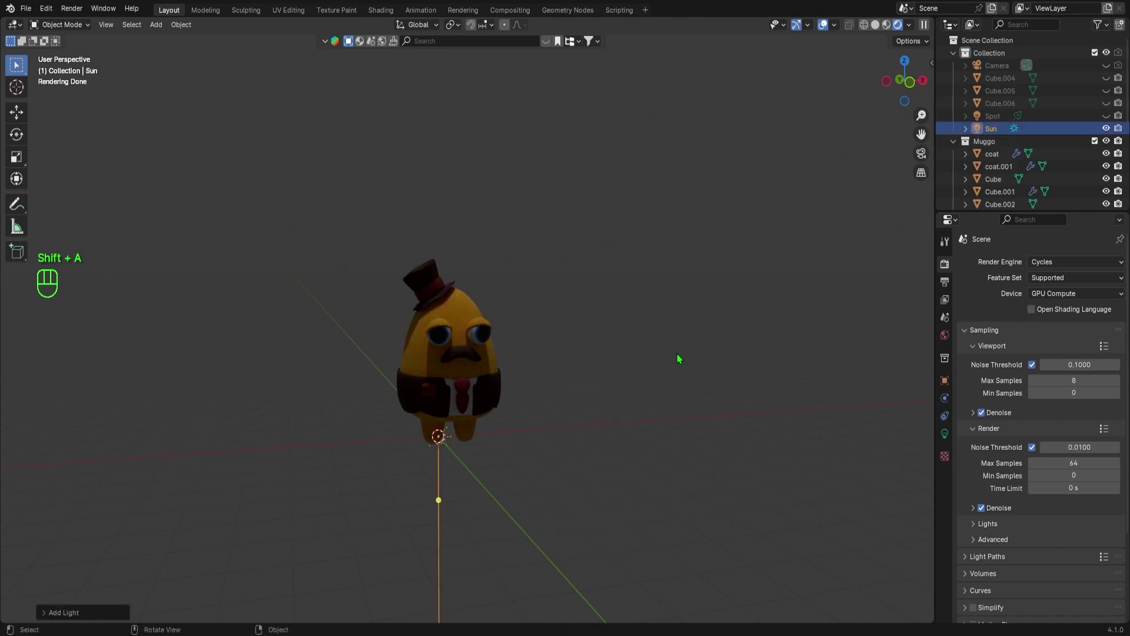
pyautogui.moveTo(678, 359); pyautogui.dragTo(662, 388, button='middle')
pyautogui.press('KP_1')
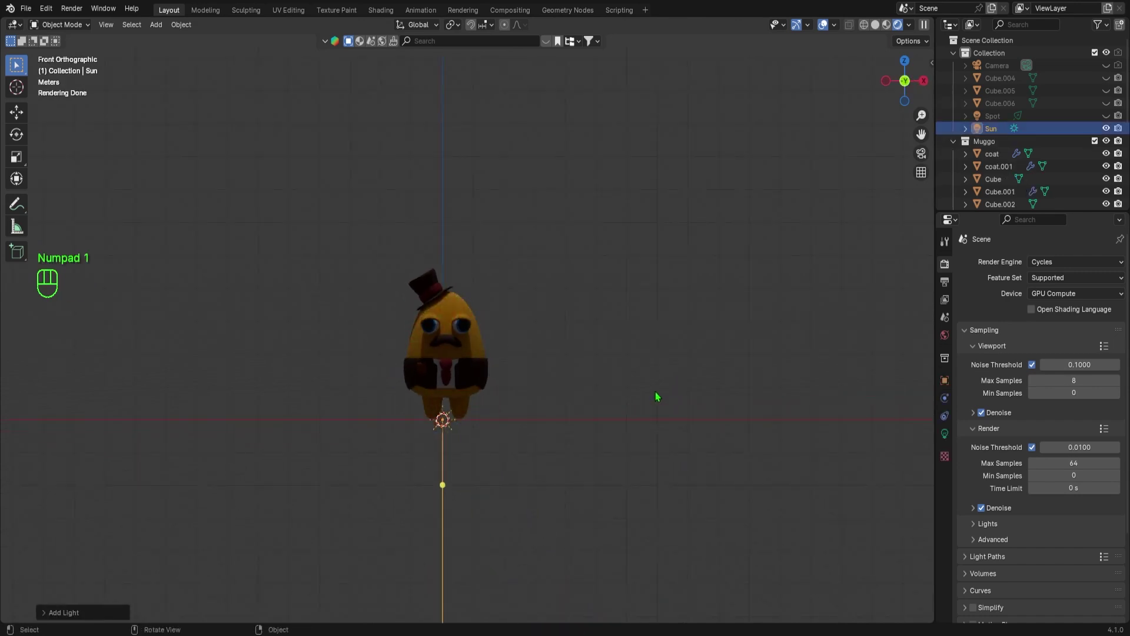
pyautogui.press('g')
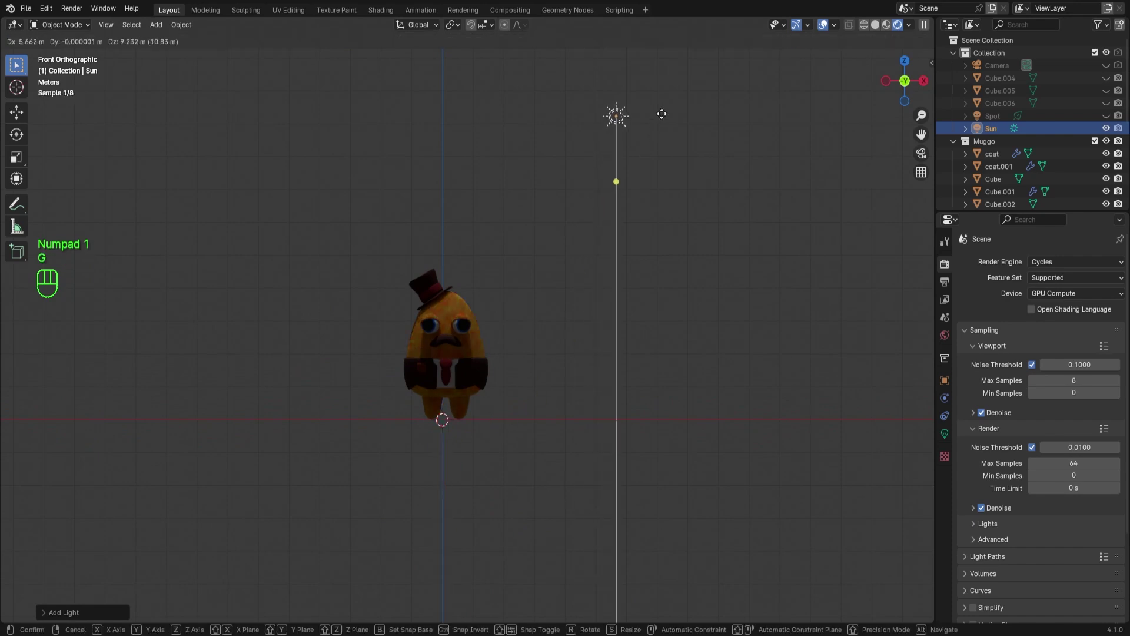
pyautogui.moveTo(641, 169); pyautogui.dragTo(517, 378)
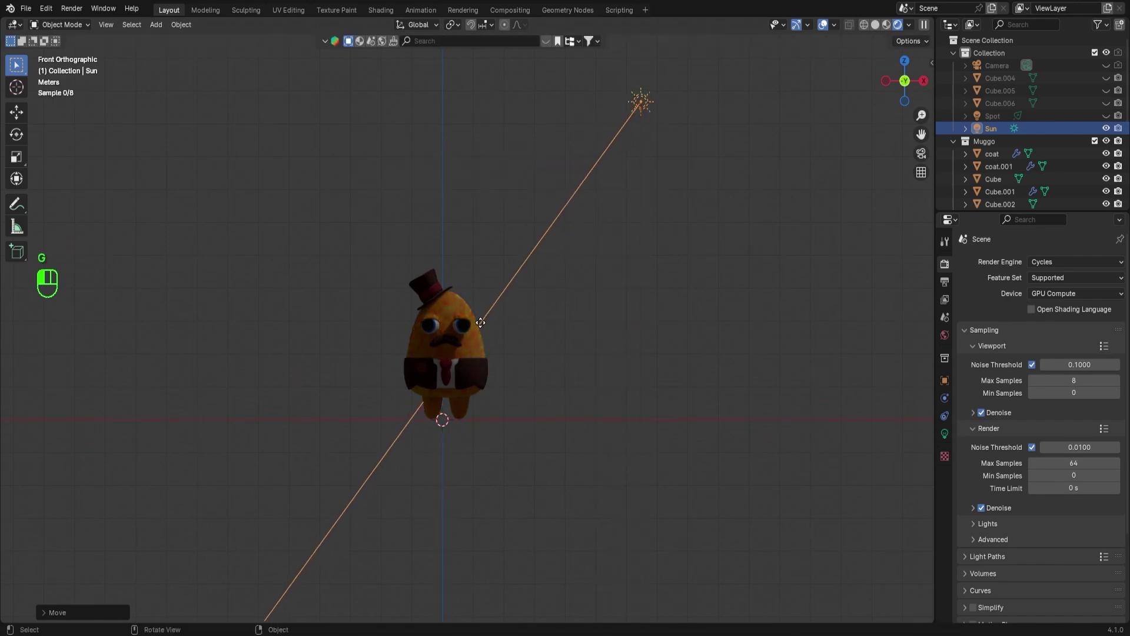
pyautogui.moveTo(535, 340); pyautogui.dragTo(561, 322, button='middle')
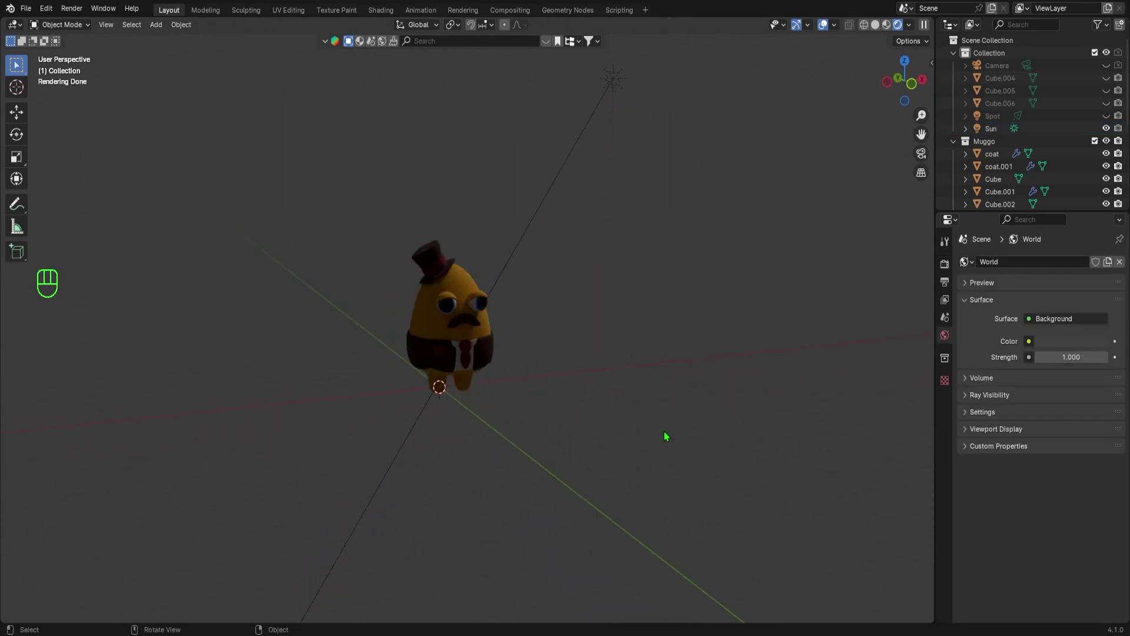
# Add a camera and move it along Y to sit in front of the character
pyautogui.hotkey('shift', 'a')
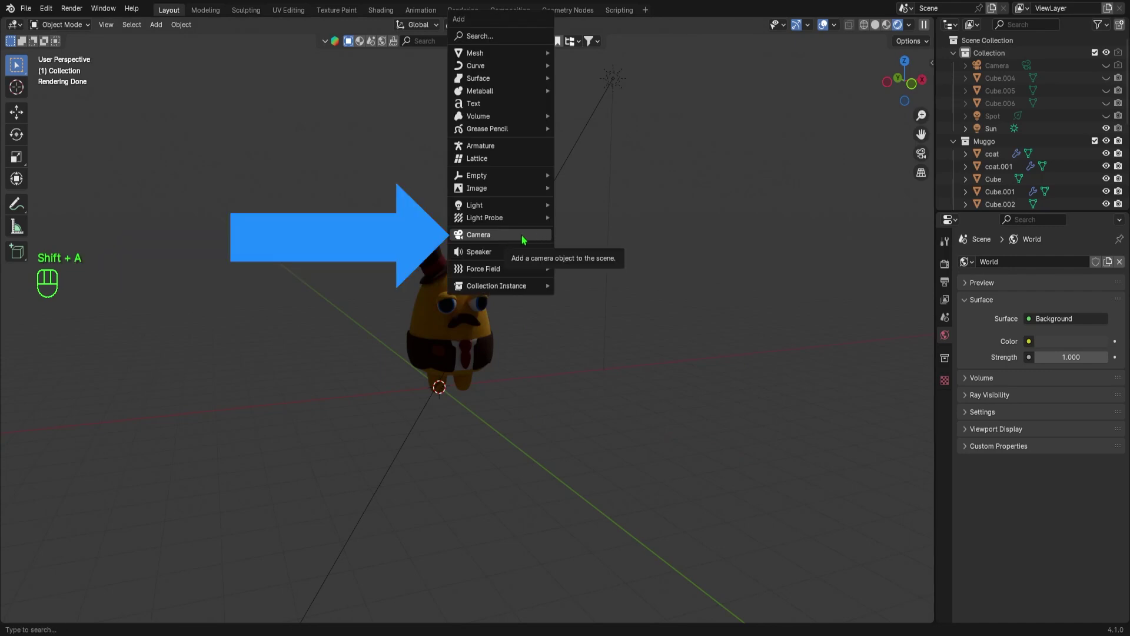
pyautogui.click(523, 238)
pyautogui.moveTo(617, 384); pyautogui.dragTo(612, 395, button='middle')
pyautogui.press('g')
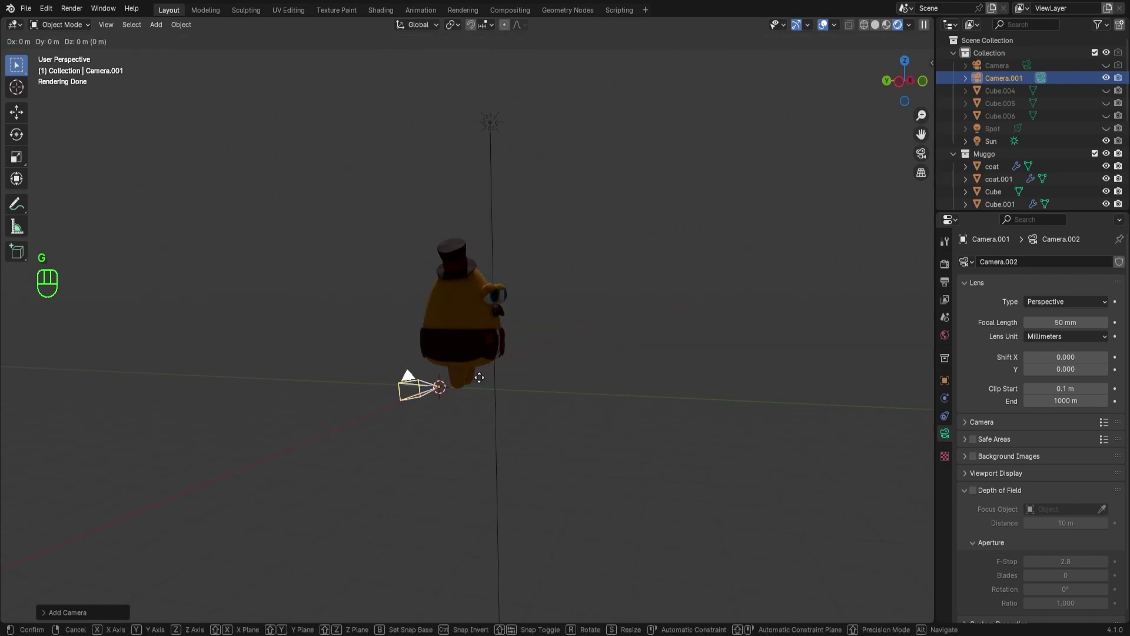
pyautogui.press('y')
pyautogui.click(823, 393)
pyautogui.moveTo(706, 336)
pyautogui.keyDown('shift'); pyautogui.mouseDown(button='middle')
pyautogui.moveTo(633, 361)
pyautogui.moveTo(566, 358)
pyautogui.mouseUp(button='middle'); pyautogui.keyUp('shift')
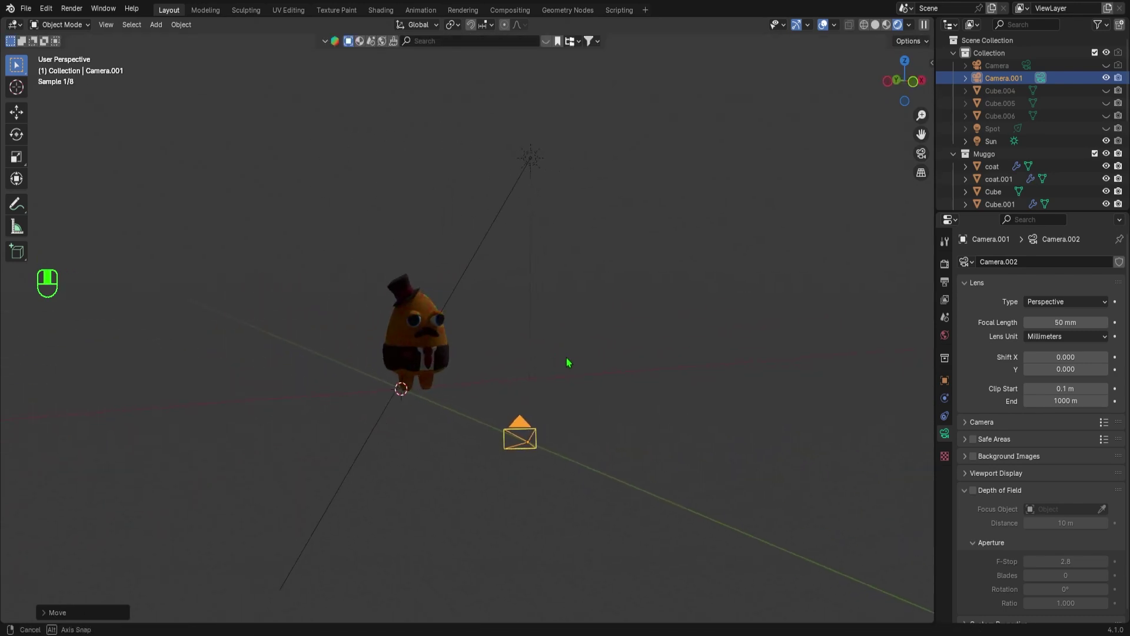
# Rename the camera to 'muggo cam' and make it the active camera
pyautogui.doubleClick(1008, 78)
pyautogui.write('muggo cam')
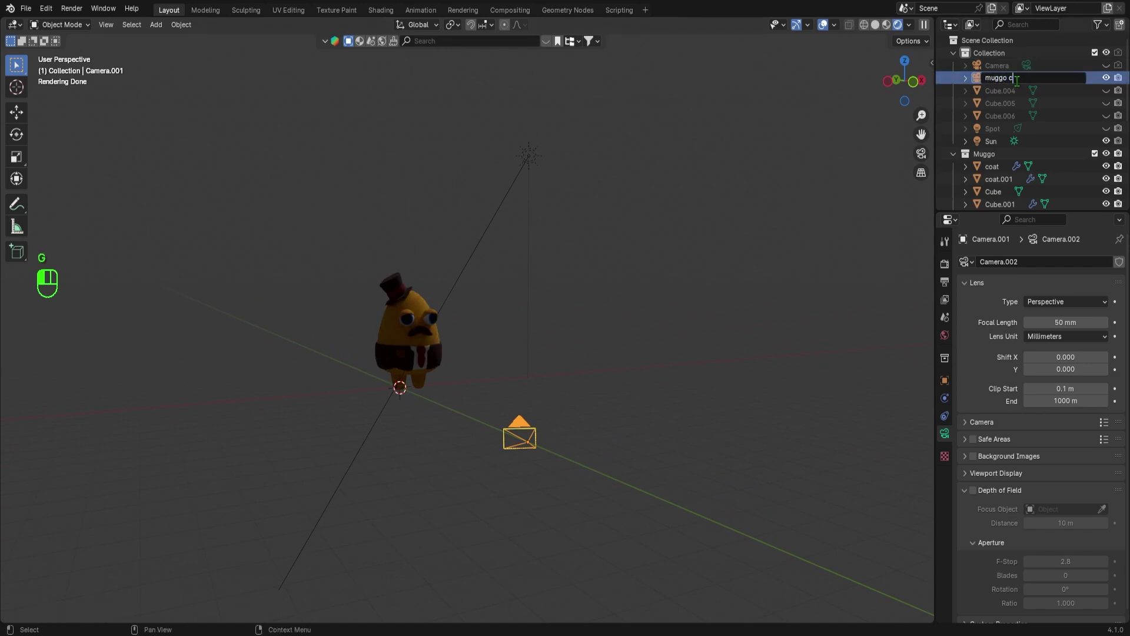
pyautogui.press('Return')
pyautogui.click(1040, 115)
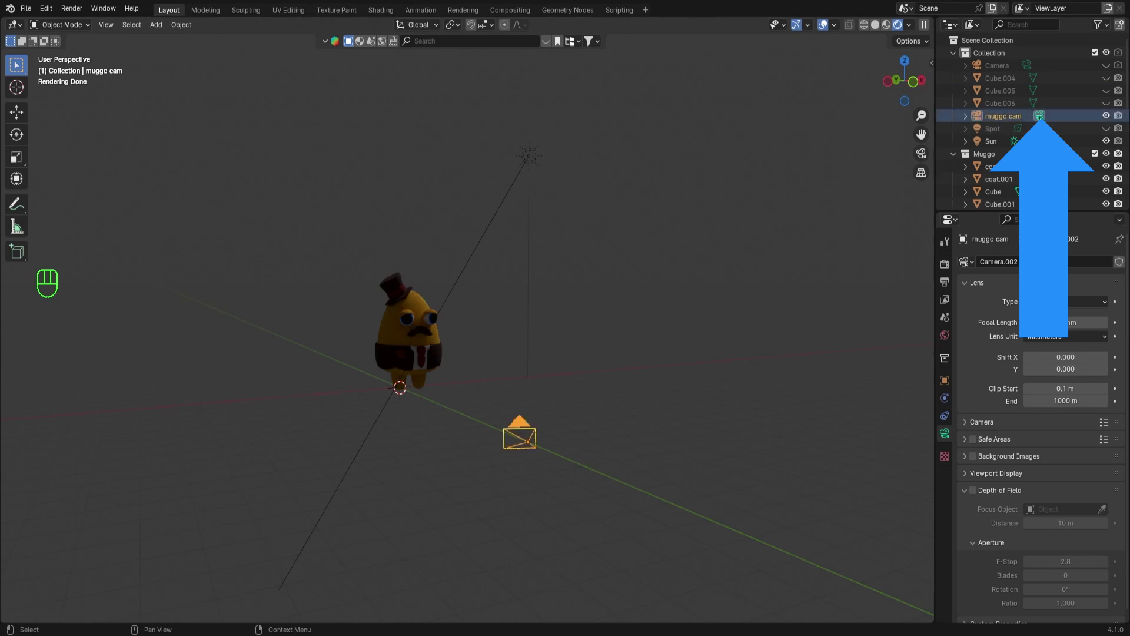
# Look through muggo cam and enable Camera to View in the sidebar
pyautogui.press('KP_0')
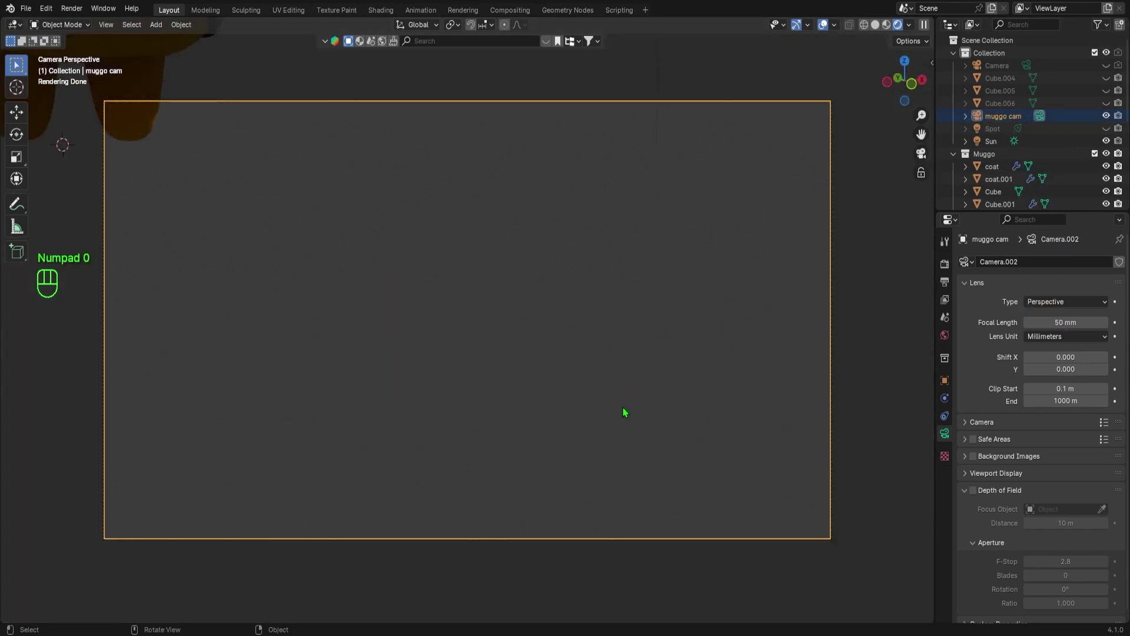
pyautogui.click(138, 135)
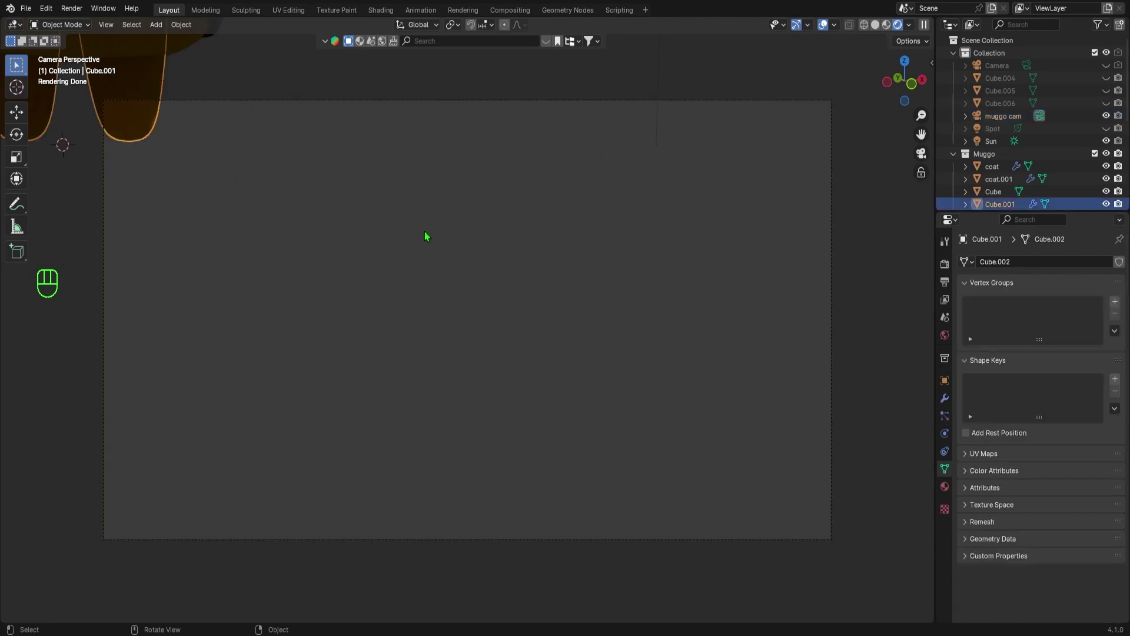
pyautogui.click(425, 237)
pyautogui.press('n')
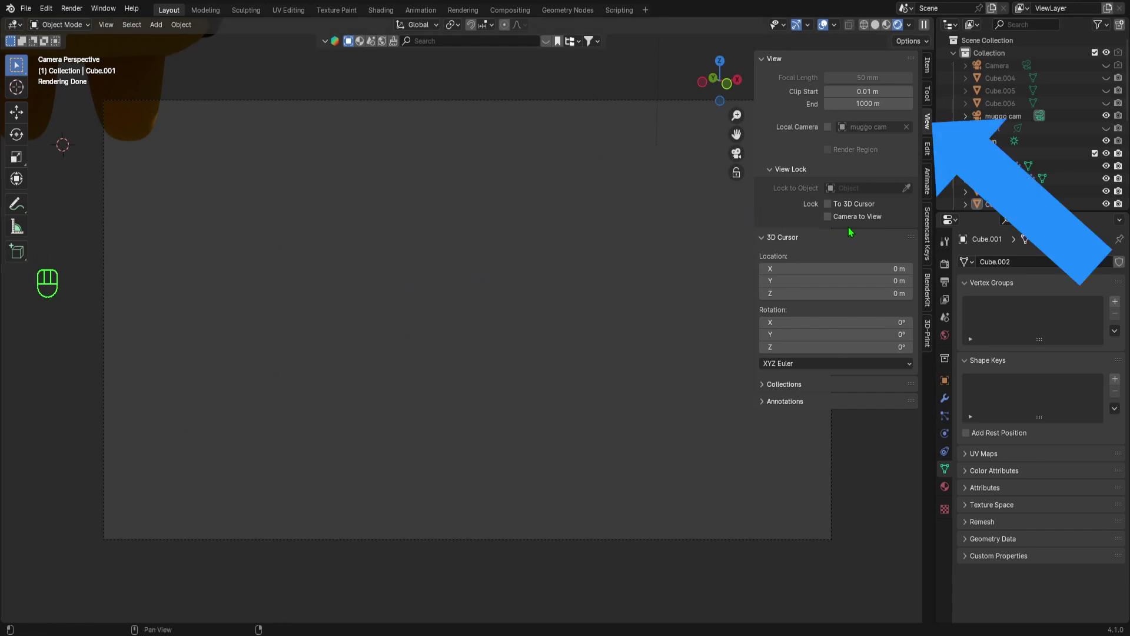
pyautogui.click(829, 216)
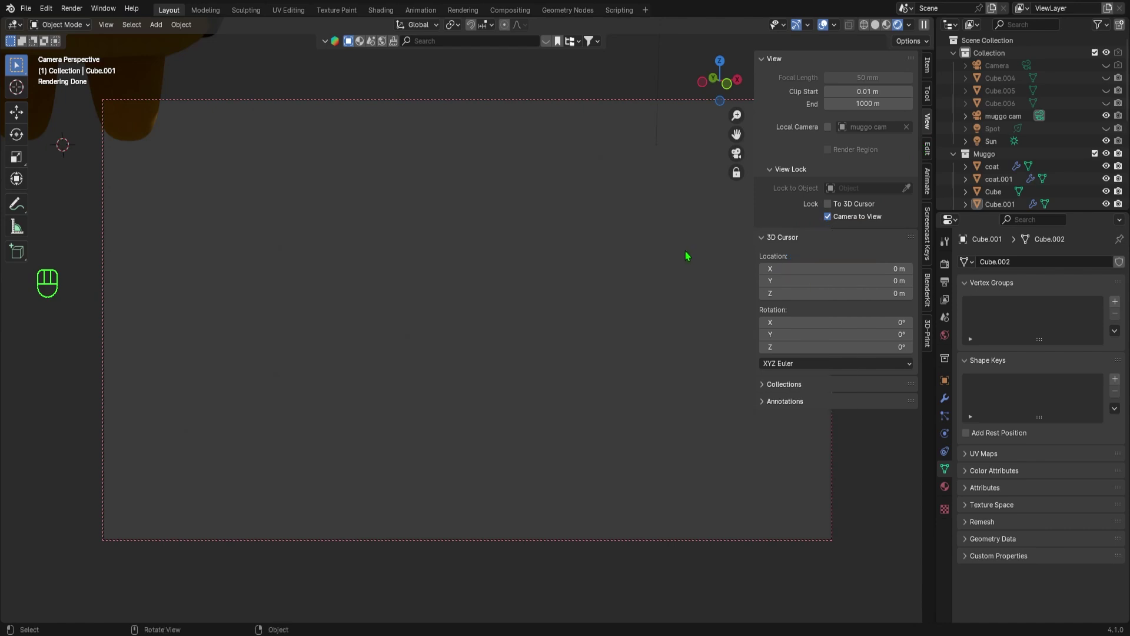
pyautogui.press('n')
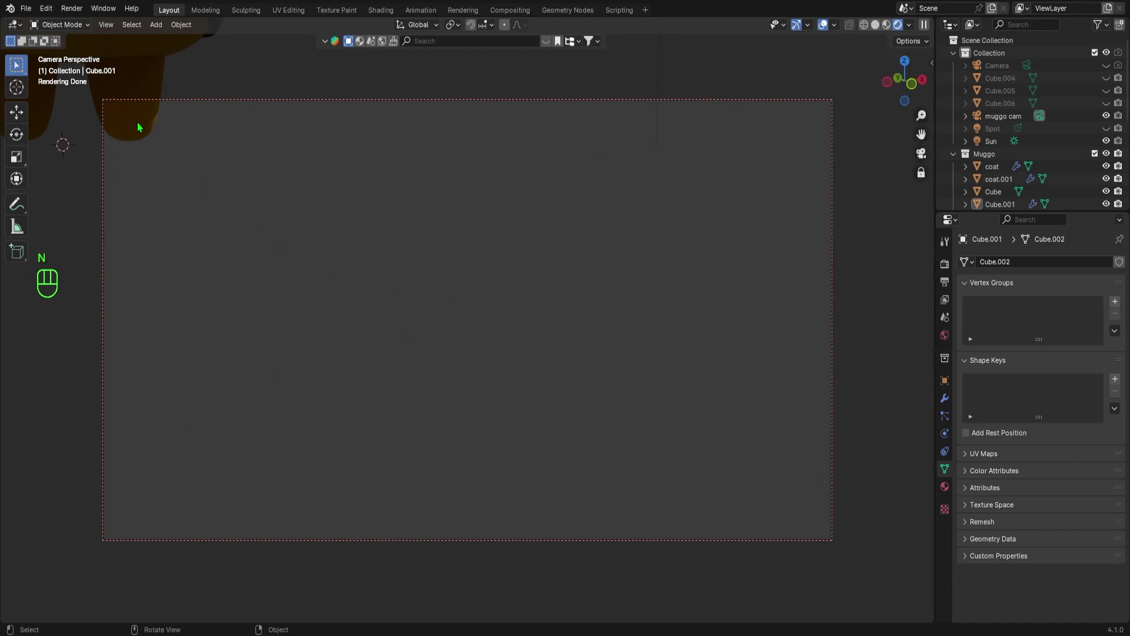
# Frame the whole character in muggo cam by focusing the legs, zooming out and centring
pyautogui.click(139, 128)
pyautogui.press('KP_Decimal')
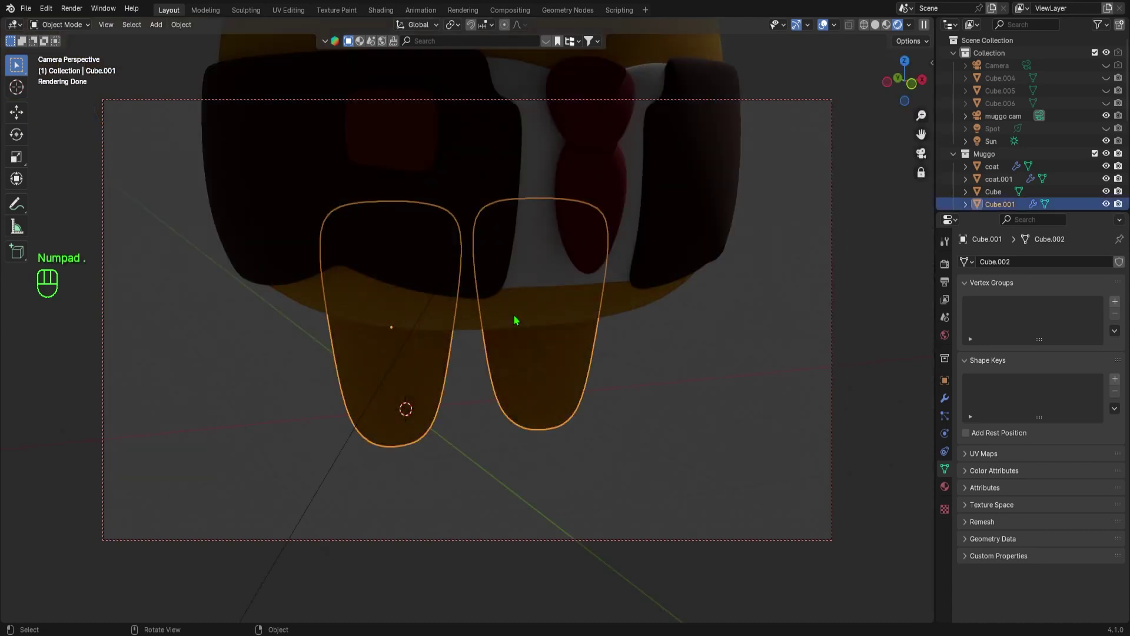
pyautogui.keyDown('ctrl'); pyautogui.moveTo(745, 316); pyautogui.dragTo(704, 396, button='middle'); pyautogui.keyUp('ctrl')
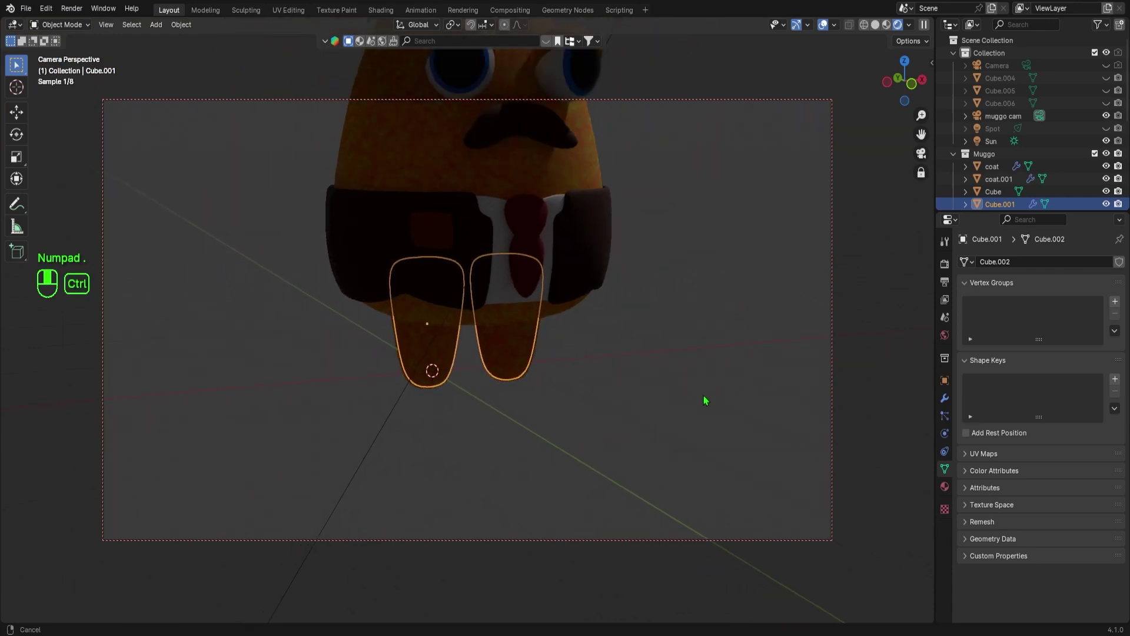
pyautogui.moveTo(712, 322)
pyautogui.keyDown('shift'); pyautogui.mouseDown(button='middle')
pyautogui.moveTo(676, 379)
pyautogui.moveTo(642, 373)
pyautogui.moveTo(674, 365)
pyautogui.moveTo(666, 404)
pyautogui.moveTo(679, 395)
pyautogui.mouseUp(button='middle'); pyautogui.keyUp('shift')
pyautogui.click(661, 382)
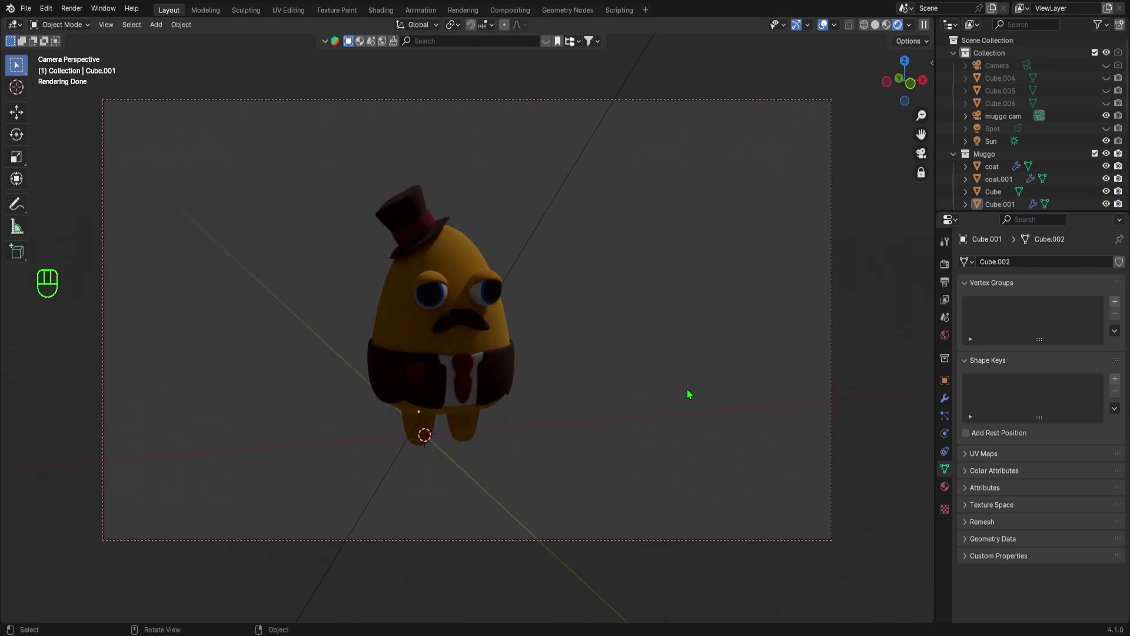
pyautogui.press('KP_0')
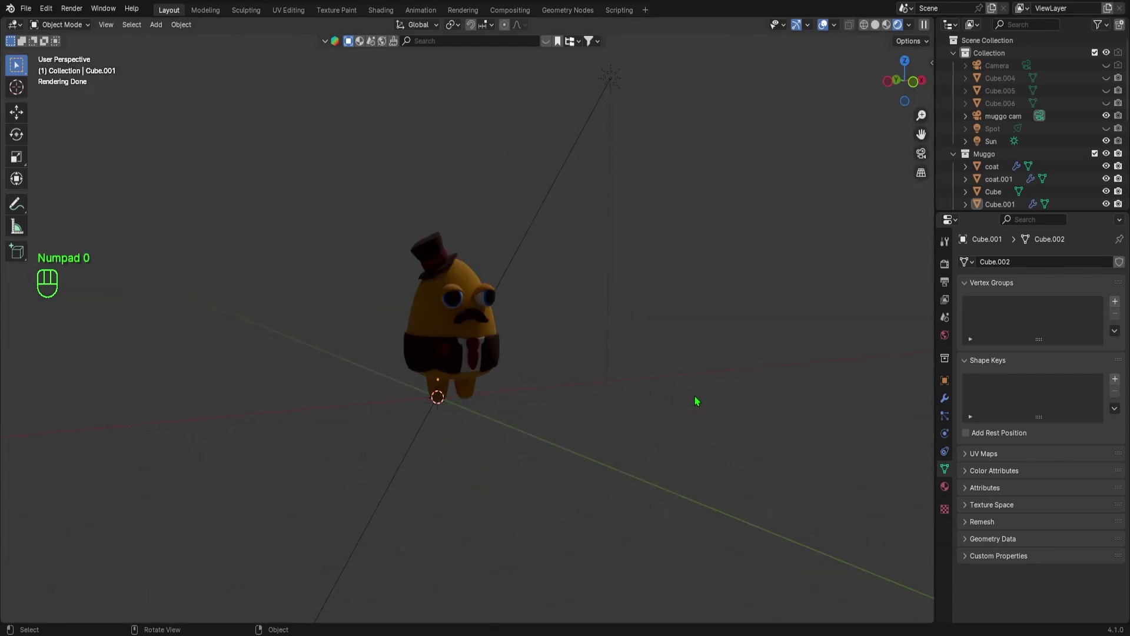
pyautogui.keyDown('ctrl'); pyautogui.moveTo(682, 365); pyautogui.dragTo(640, 376, button='middle'); pyautogui.keyUp('ctrl')
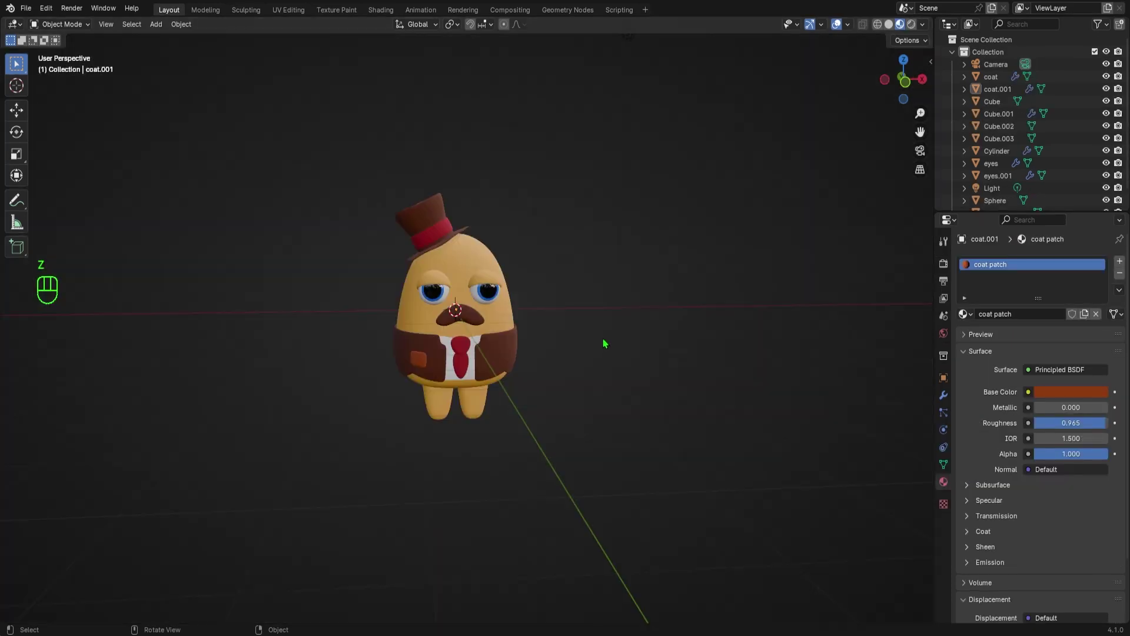
# Move all the character's parts into a new collection named Muggo
pyautogui.moveTo(603, 338)
pyautogui.mouseDown(button='middle')
pyautogui.moveTo(596, 364)
pyautogui.moveTo(563, 341)
pyautogui.moveTo(567, 330)
pyautogui.mouseUp(button='middle')
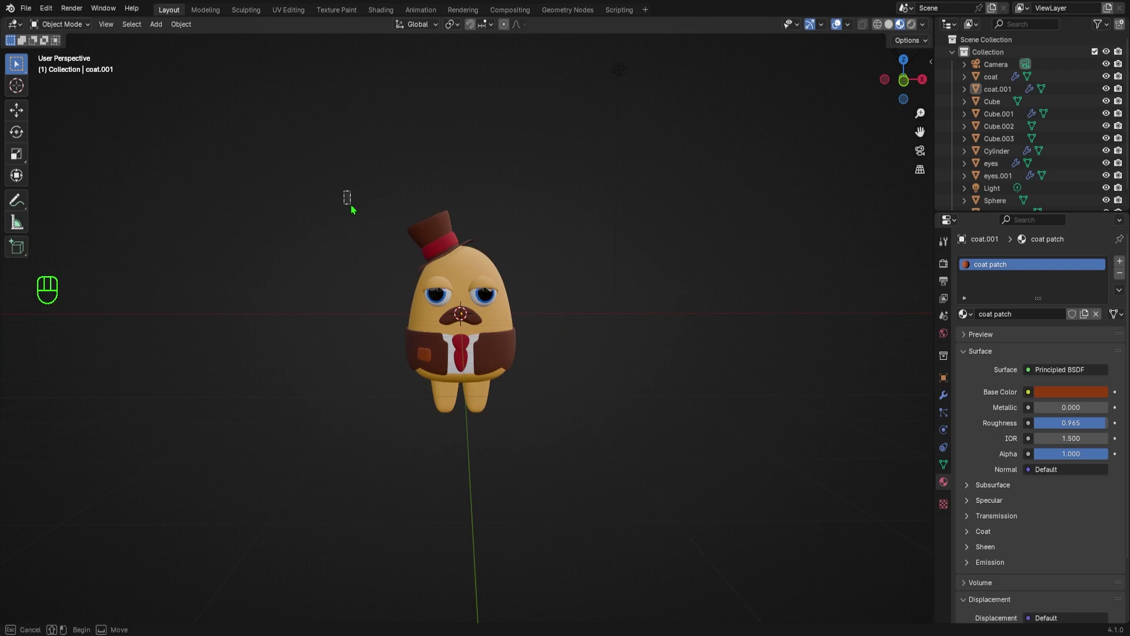
pyautogui.moveTo(346, 193); pyautogui.dragTo(545, 443)
pyautogui.moveTo(565, 423)
pyautogui.mouseDown(button='middle')
pyautogui.moveTo(660, 393)
pyautogui.moveTo(609, 381)
pyautogui.mouseUp(button='middle')
pyautogui.press('m')
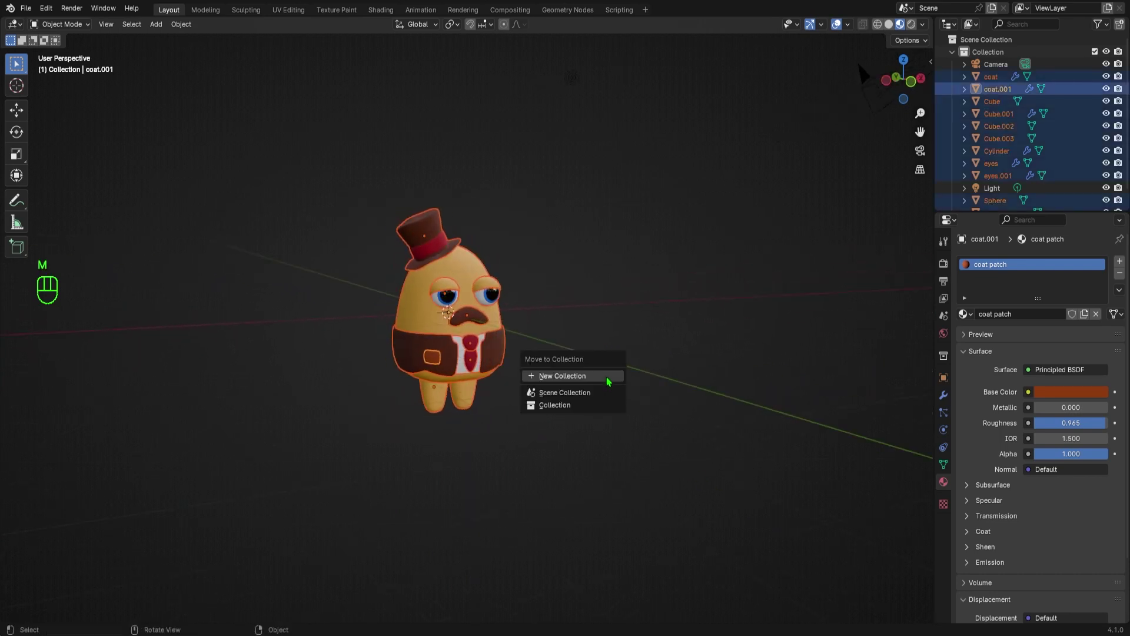
pyautogui.click(562, 375)
pyautogui.press('BackSpace')
pyautogui.write('Muggo')
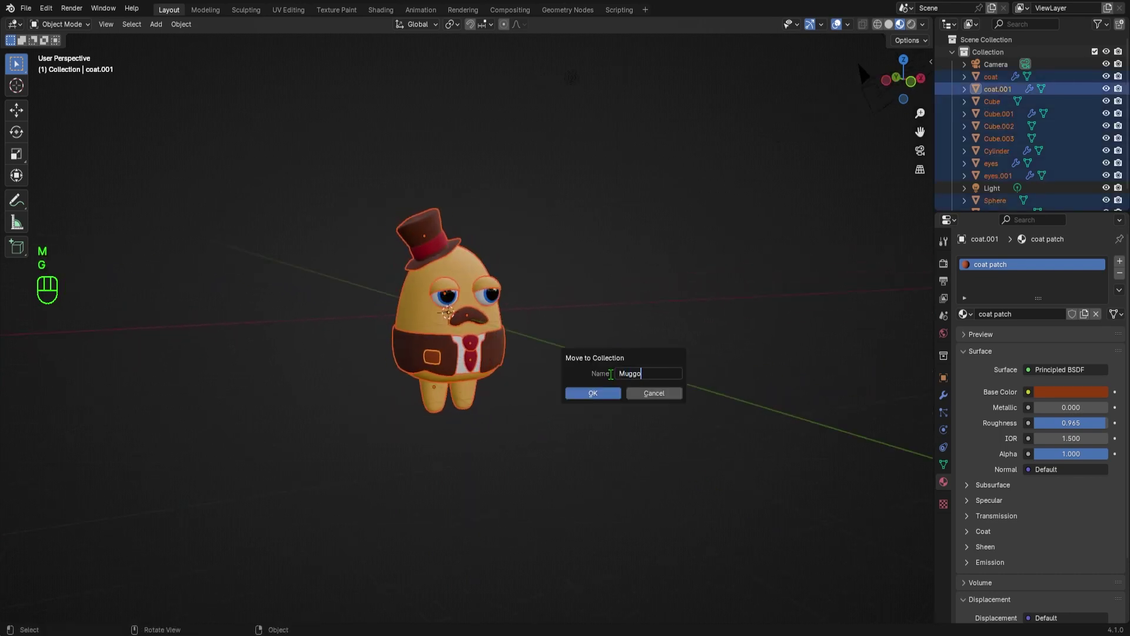
pyautogui.click(594, 393)
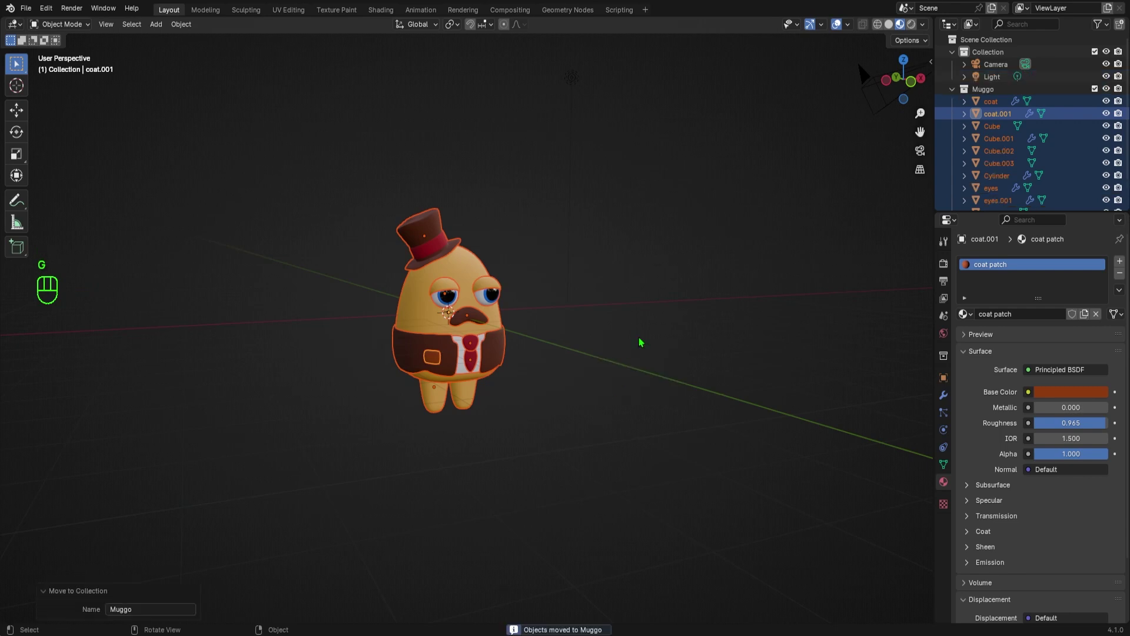
# Raise the whole character along Z in front view so its feet rest on the ground
pyautogui.moveTo(655, 325); pyautogui.dragTo(619, 354, button='middle')
pyautogui.moveTo(382, 212); pyautogui.dragTo(550, 432)
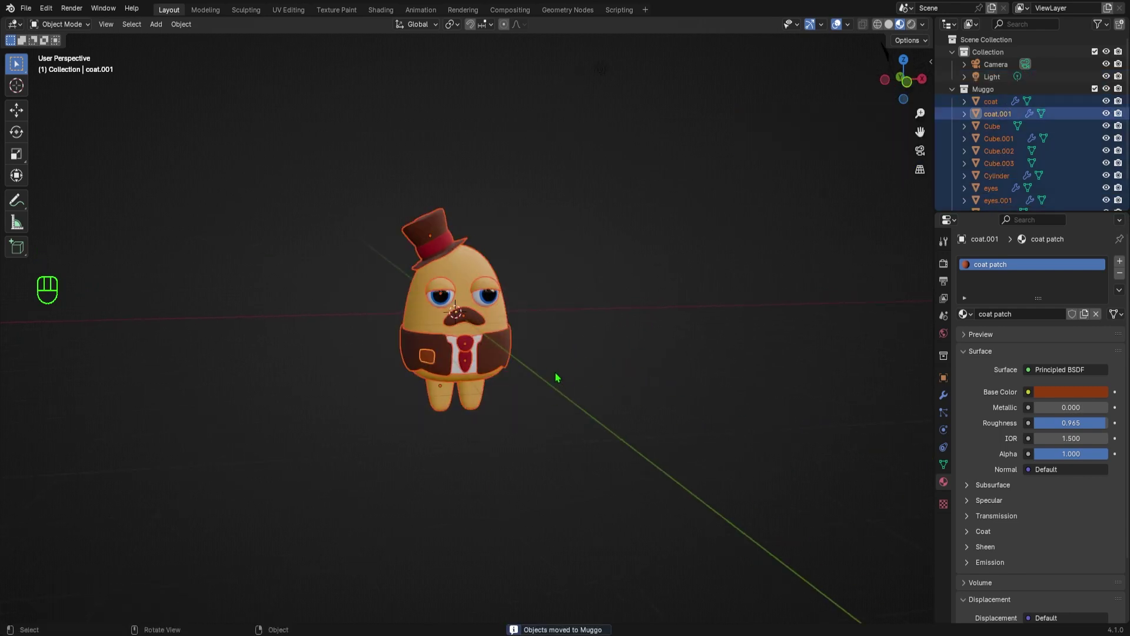
pyautogui.press('g')
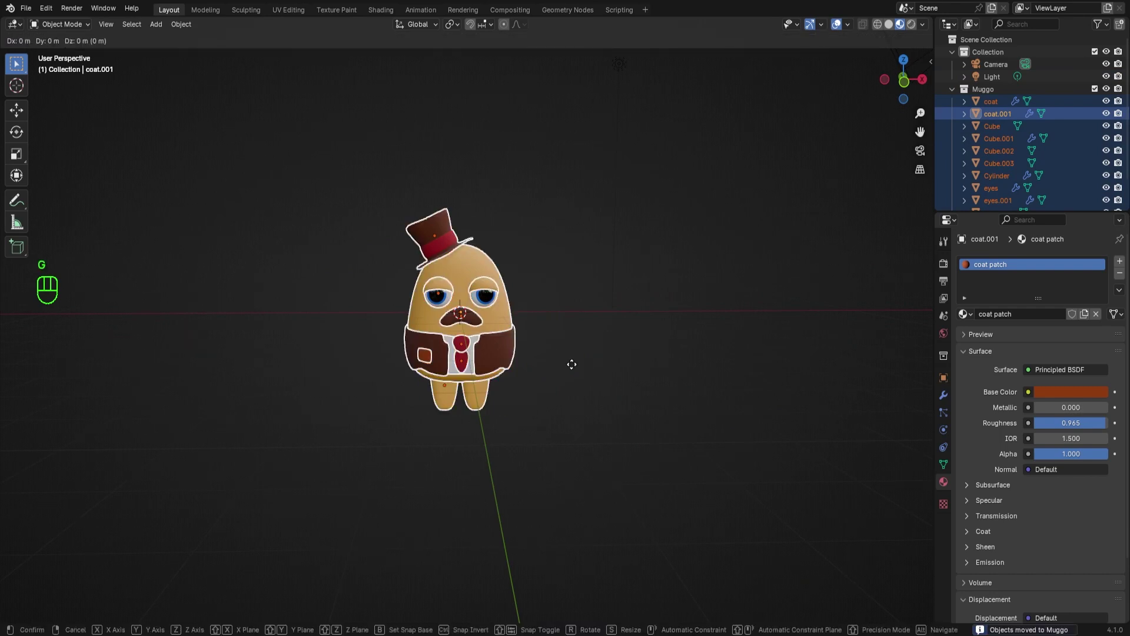
pyautogui.click(571, 364)
pyautogui.press('KP_1')
pyautogui.press('g')
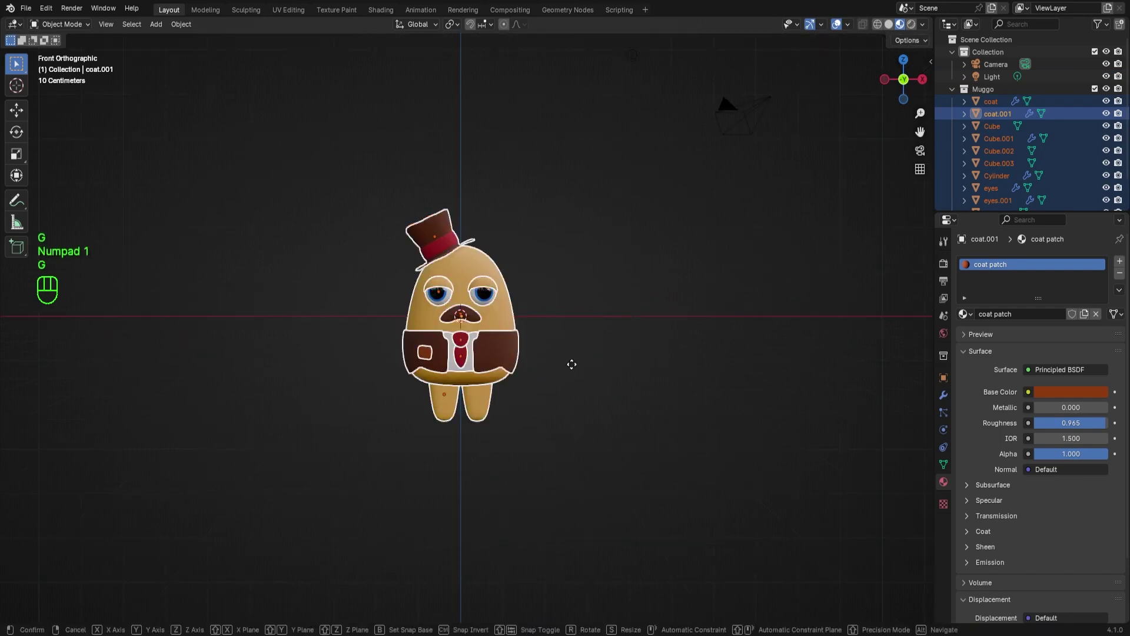
pyautogui.press('z')
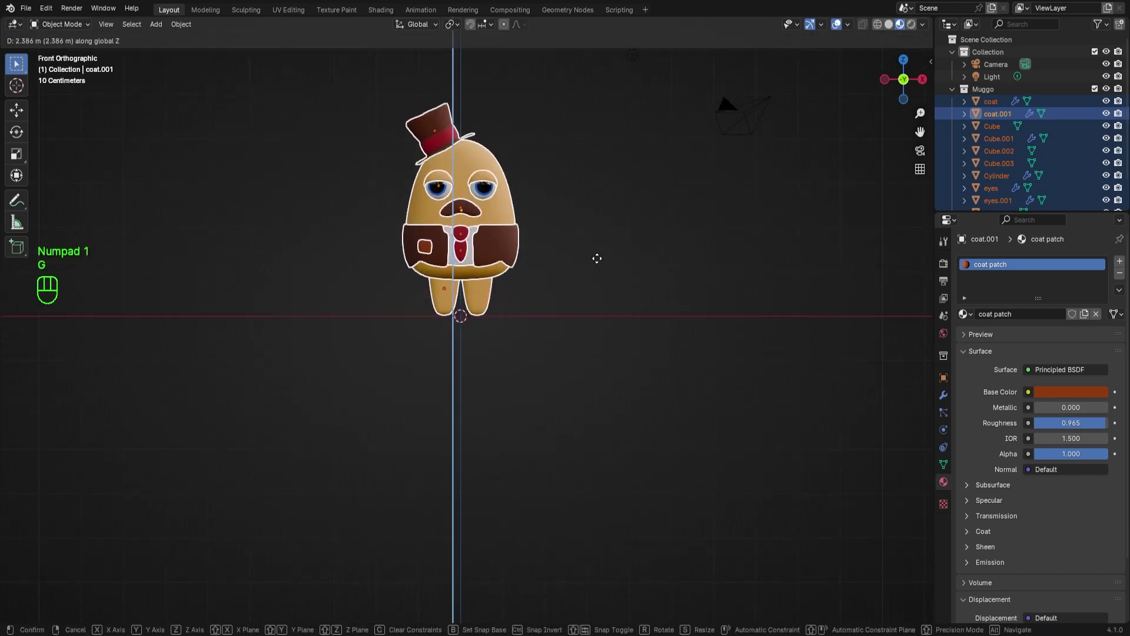
pyautogui.click(598, 259)
pyautogui.click(548, 257)
pyautogui.scroll(-2, 531, 266)
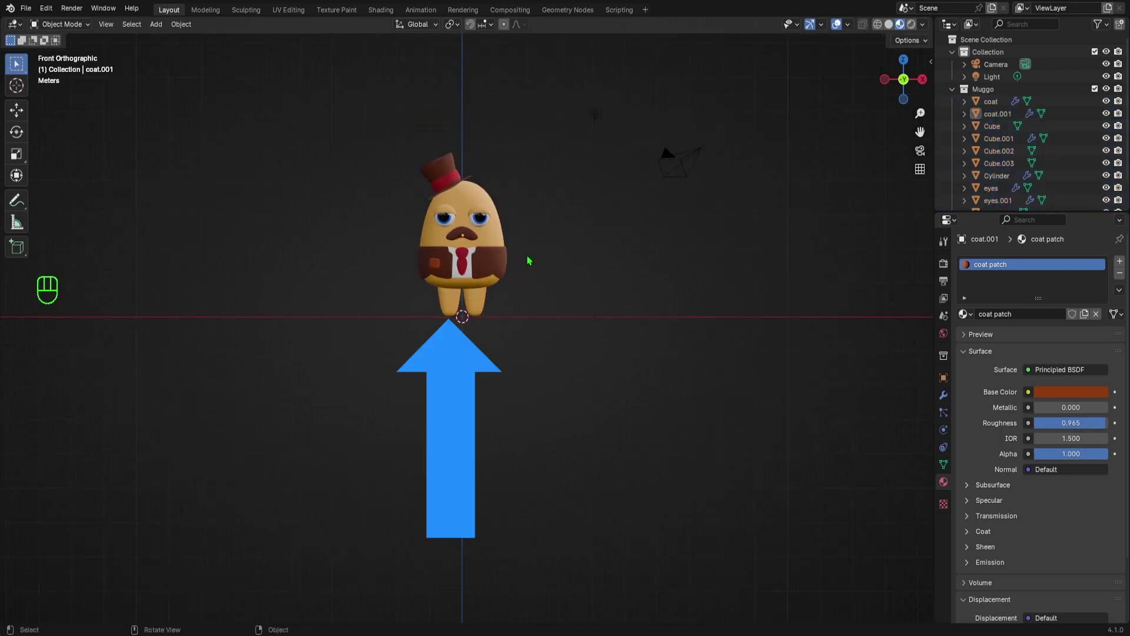
# Add a cube and scale it up around the character
pyautogui.moveTo(528, 261)
pyautogui.mouseDown(button='middle')
pyautogui.moveTo(552, 267)
pyautogui.moveTo(533, 308)
pyautogui.moveTo(544, 284)
pyautogui.mouseUp(button='middle')
pyautogui.scroll(3, 553, 267)
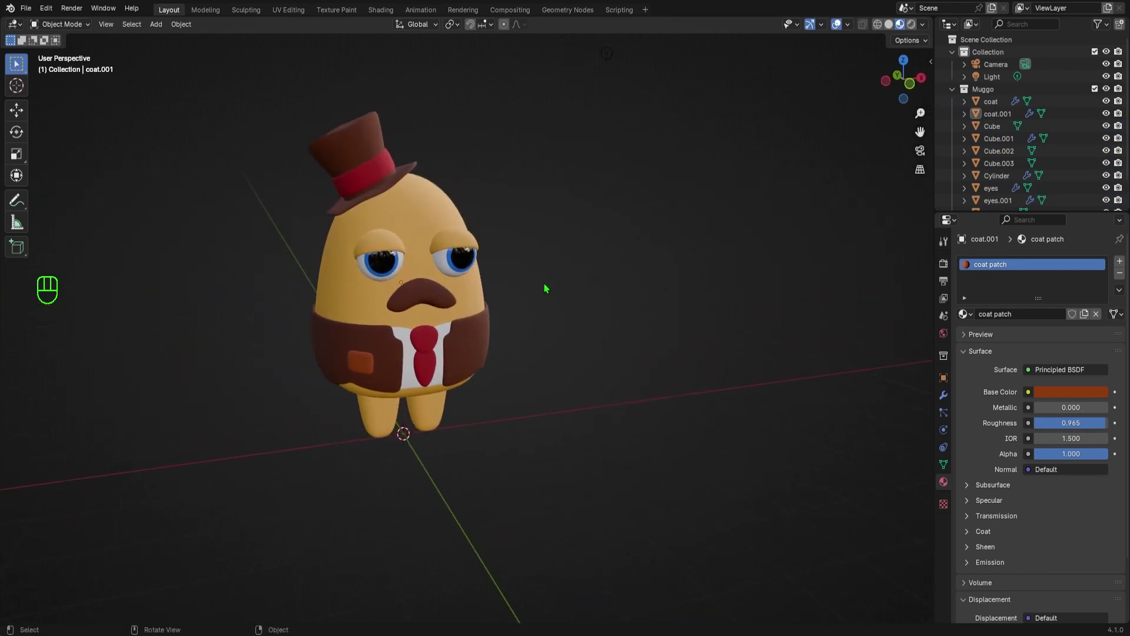
pyautogui.scroll(-3, 544, 284)
pyautogui.hotkey('shift', 'a')
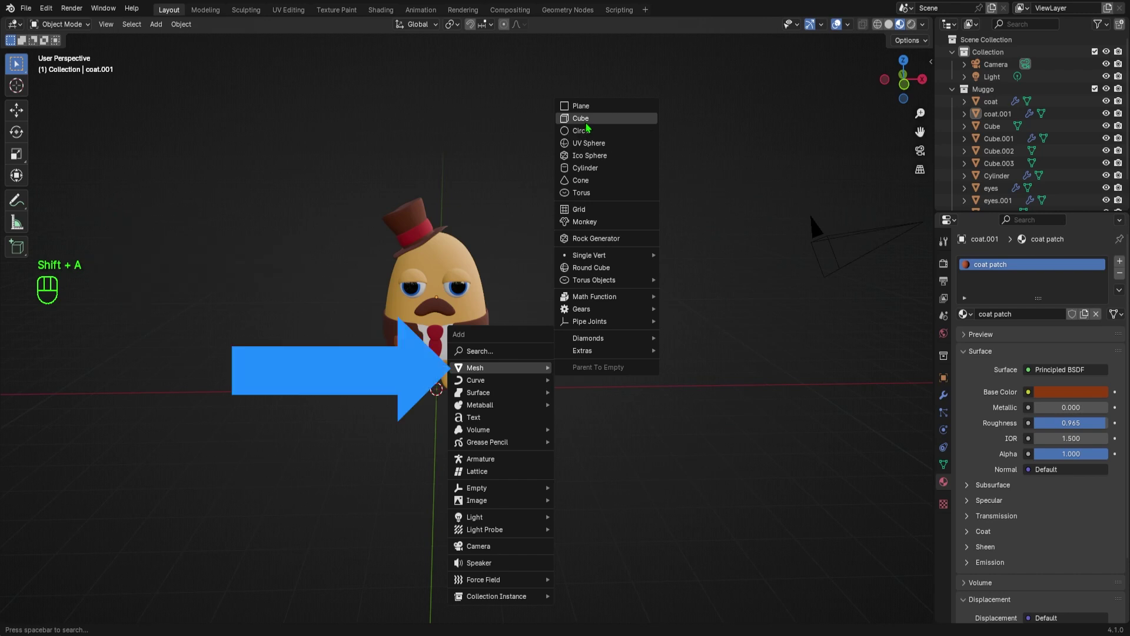
pyautogui.click(581, 118)
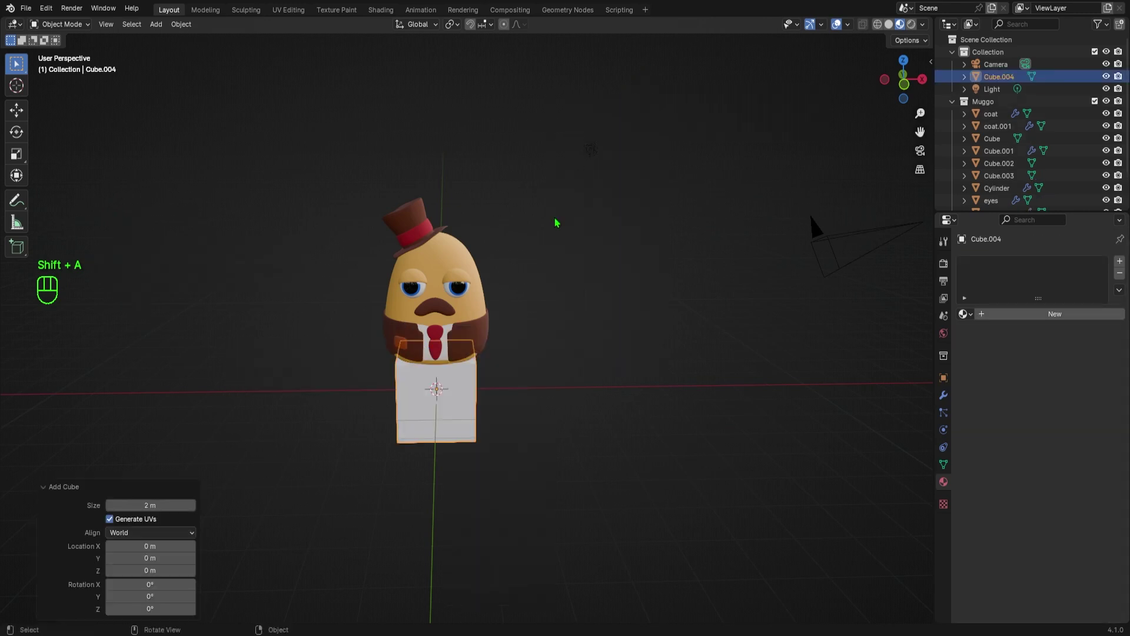
pyautogui.press('s')
pyautogui.click(690, 265)
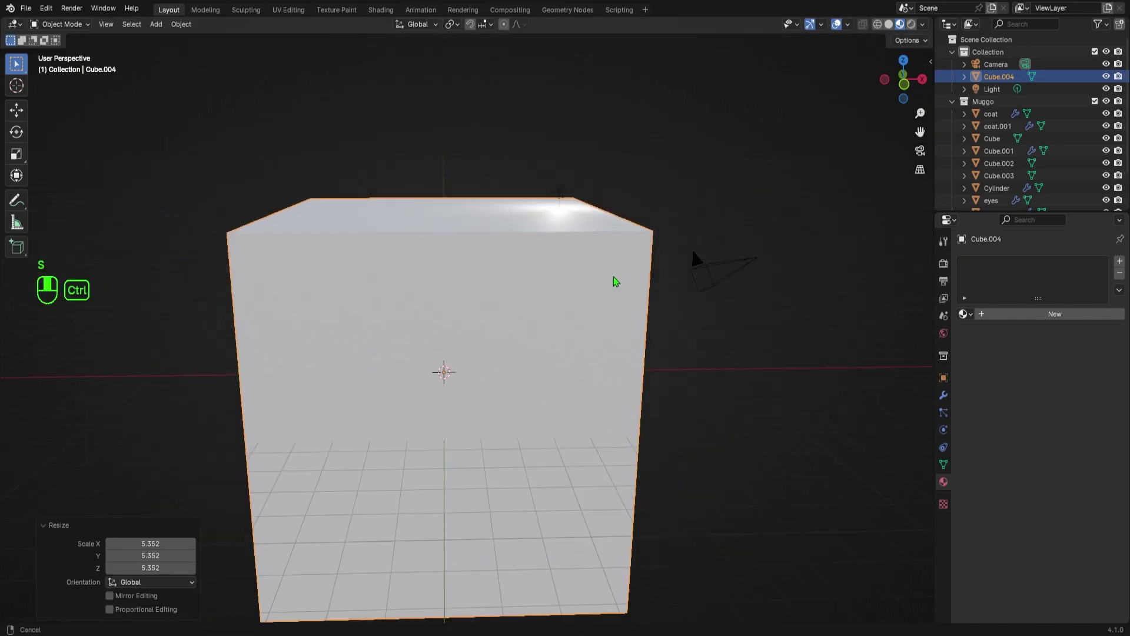
pyautogui.scroll(-3, 618, 273)
# Delete the cube's extra faces, keeping only the floor and back wall
pyautogui.press('Tab')
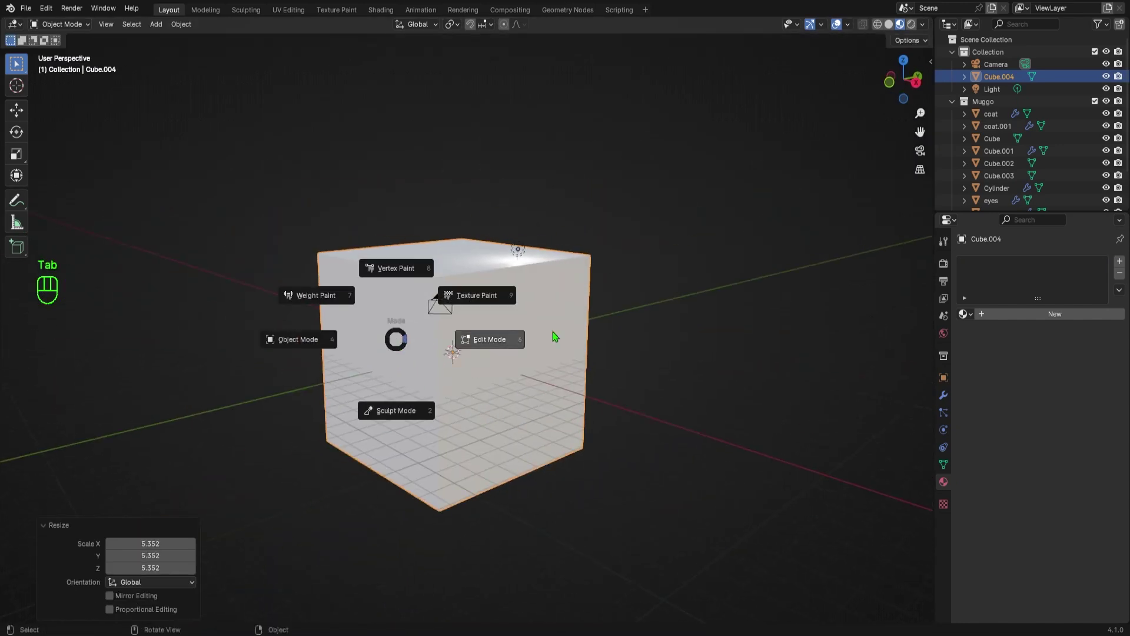
pyautogui.click(553, 331)
pyautogui.moveTo(529, 353)
pyautogui.mouseDown(button='middle')
pyautogui.moveTo(459, 354)
pyautogui.moveTo(590, 446)
pyautogui.moveTo(459, 406)
pyautogui.moveTo(450, 354)
pyautogui.mouseUp(button='middle')
pyautogui.keyDown('shift'); pyautogui.click(520, 390); pyautogui.keyUp('shift')
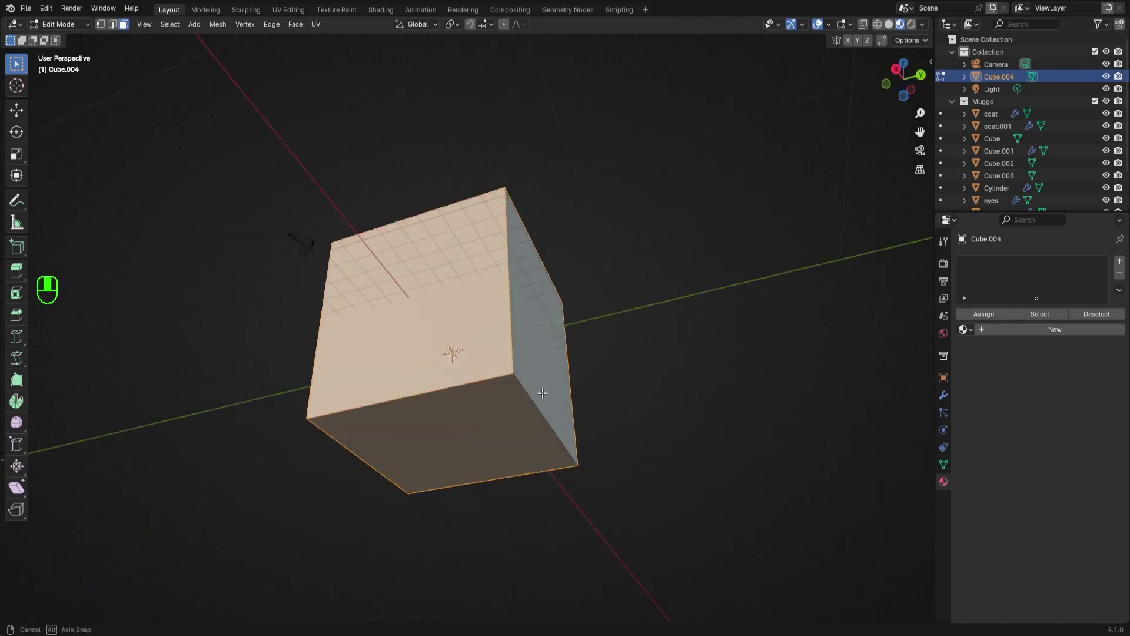
pyautogui.moveTo(565, 415)
pyautogui.mouseDown(button='middle')
pyautogui.moveTo(643, 401)
pyautogui.moveTo(584, 328)
pyautogui.mouseUp(button='middle')
pyautogui.press('x')
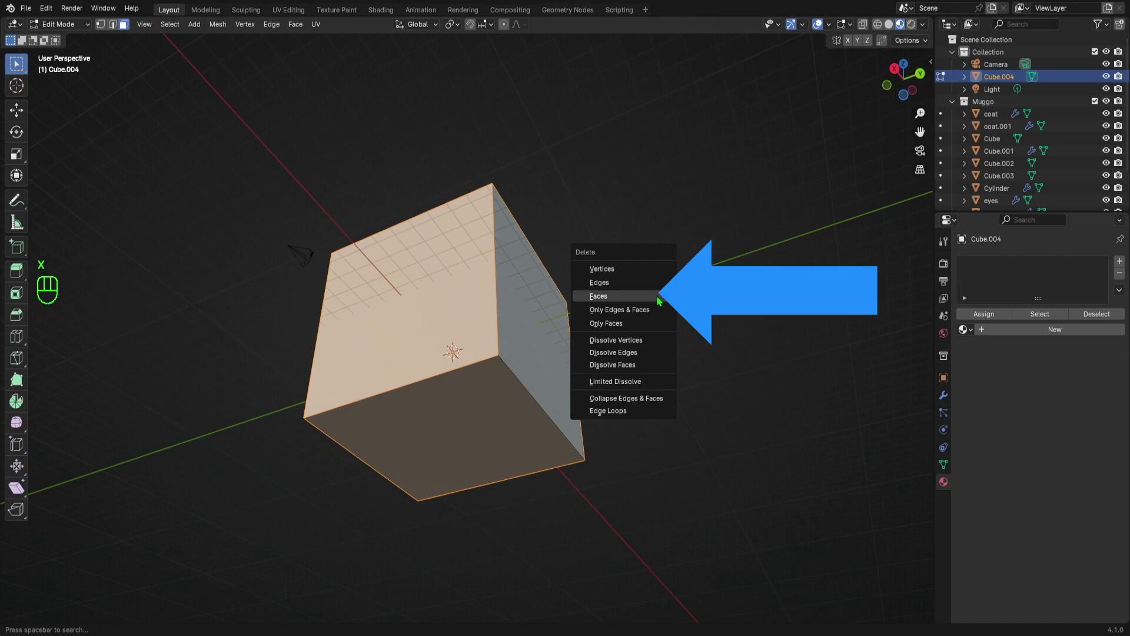
pyautogui.click(600, 296)
pyautogui.moveTo(654, 296); pyautogui.dragTo(698, 326, button='middle')
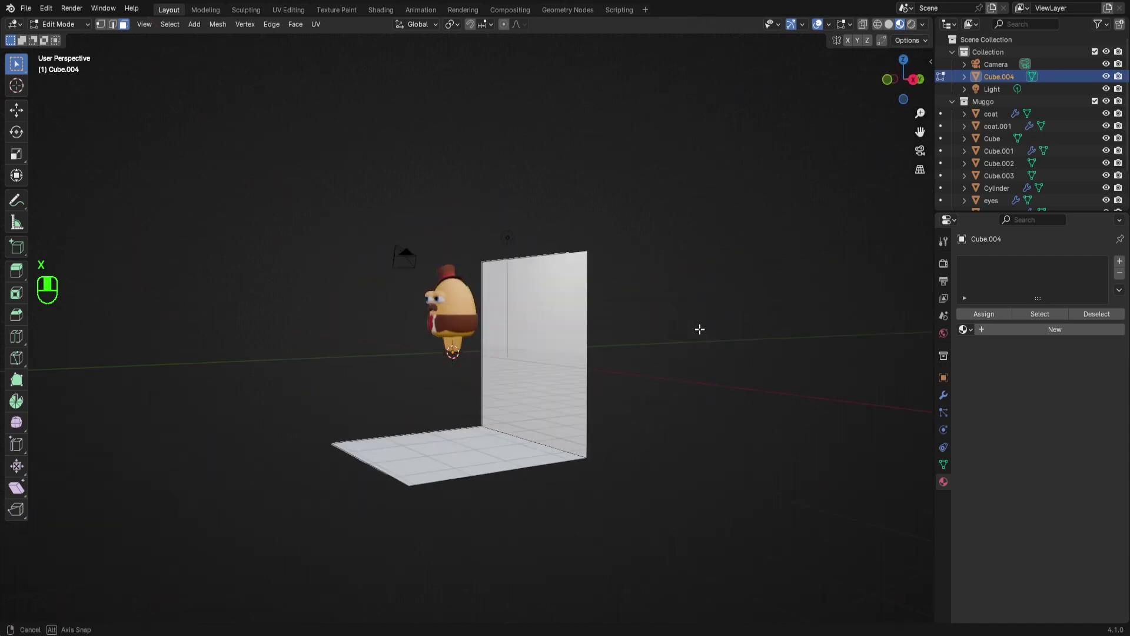
pyautogui.press('Tab')
# Move the backdrop up along Z in front view until its floor meets the character's feet
pyautogui.click(612, 389)
pyautogui.press('KP_1')
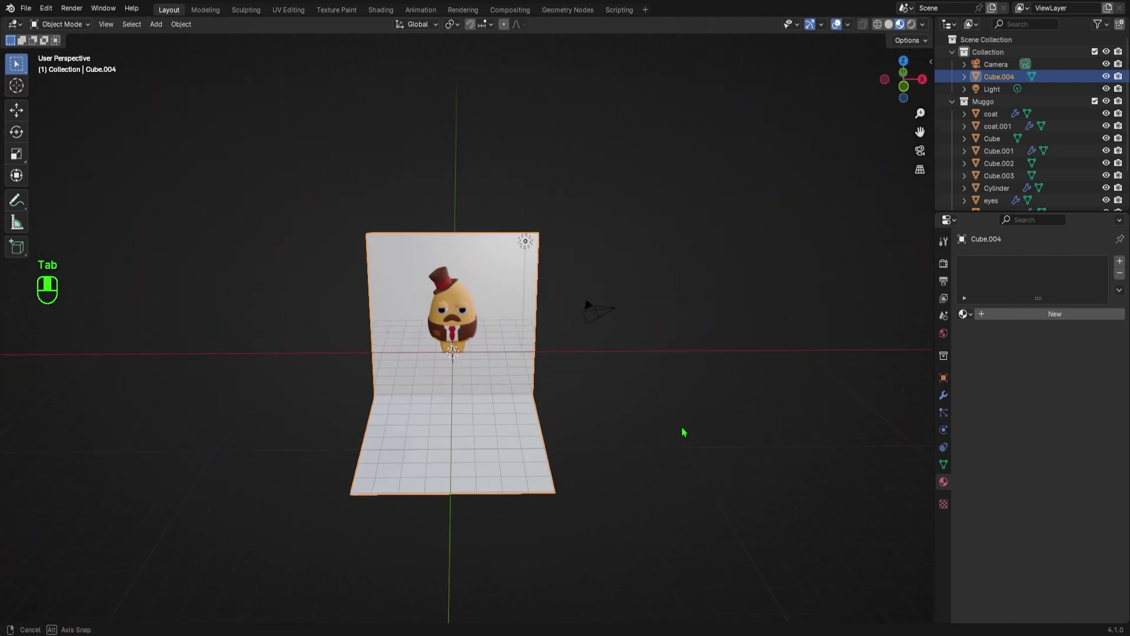
pyautogui.press('g')
pyautogui.press('z')
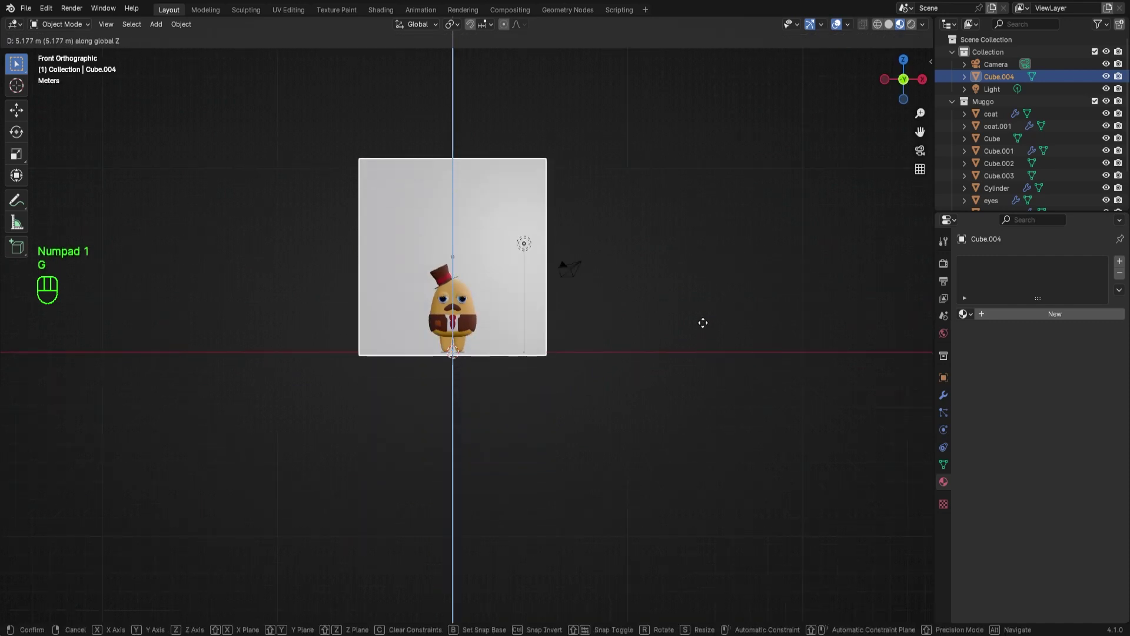
pyautogui.click(703, 326)
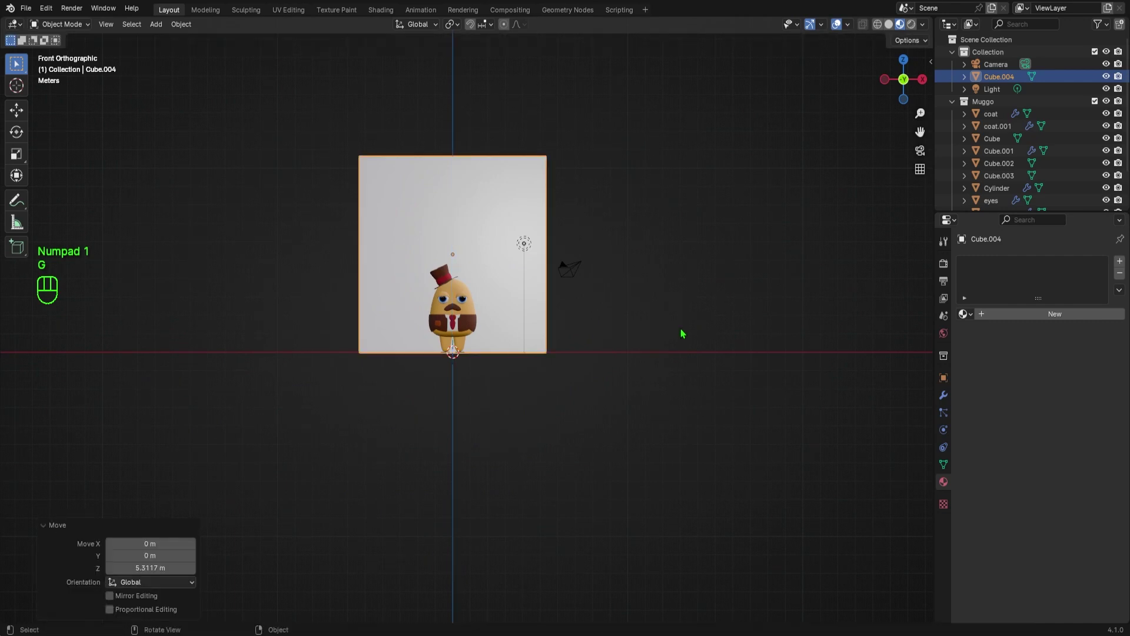
pyautogui.moveTo(681, 327)
pyautogui.mouseDown(button='middle')
pyautogui.moveTo(583, 336)
pyautogui.moveTo(680, 388)
pyautogui.mouseUp(button='middle')
# Bevel the backdrop's floor-to-wall corner edge into a 4-segment curve
pyautogui.press('Tab')
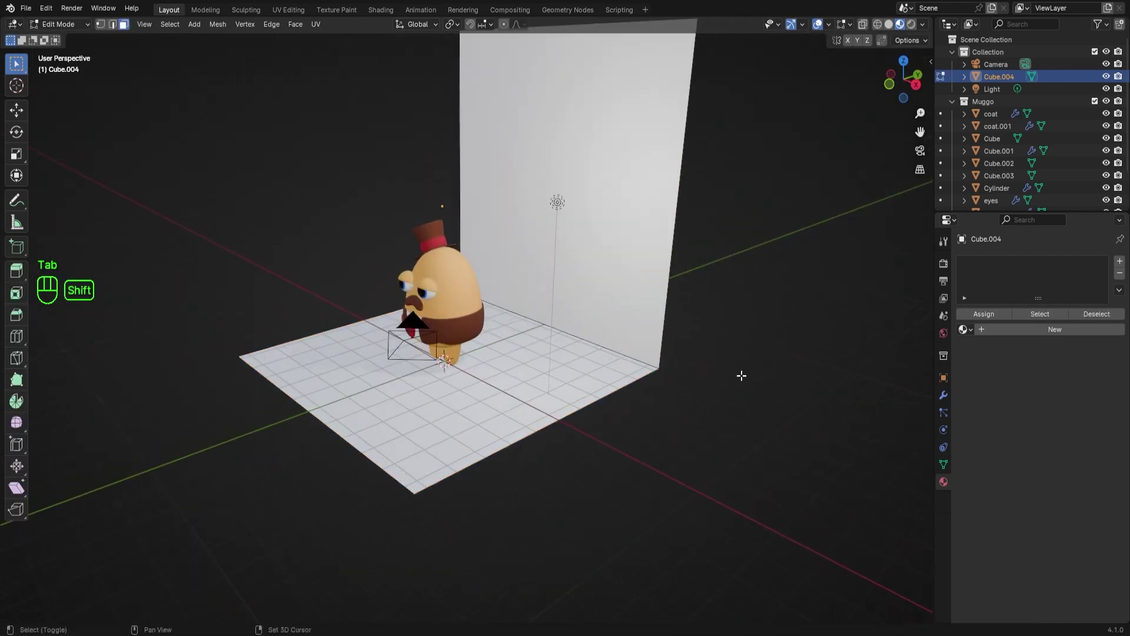
pyautogui.press('Tab')
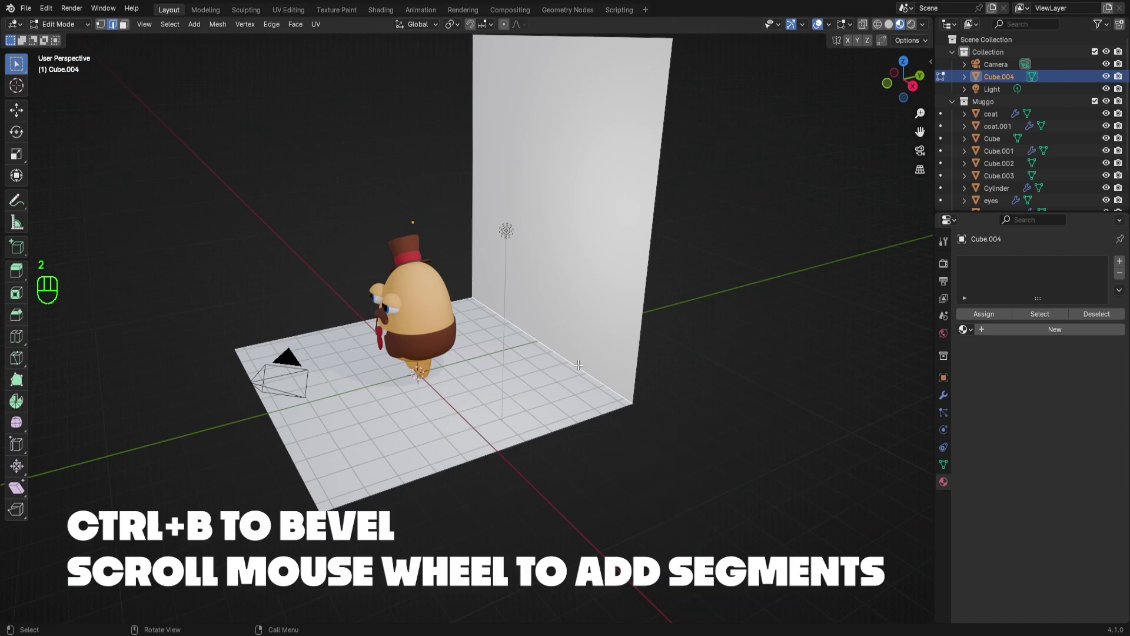
pyautogui.hotkey('ctrl', 'b')
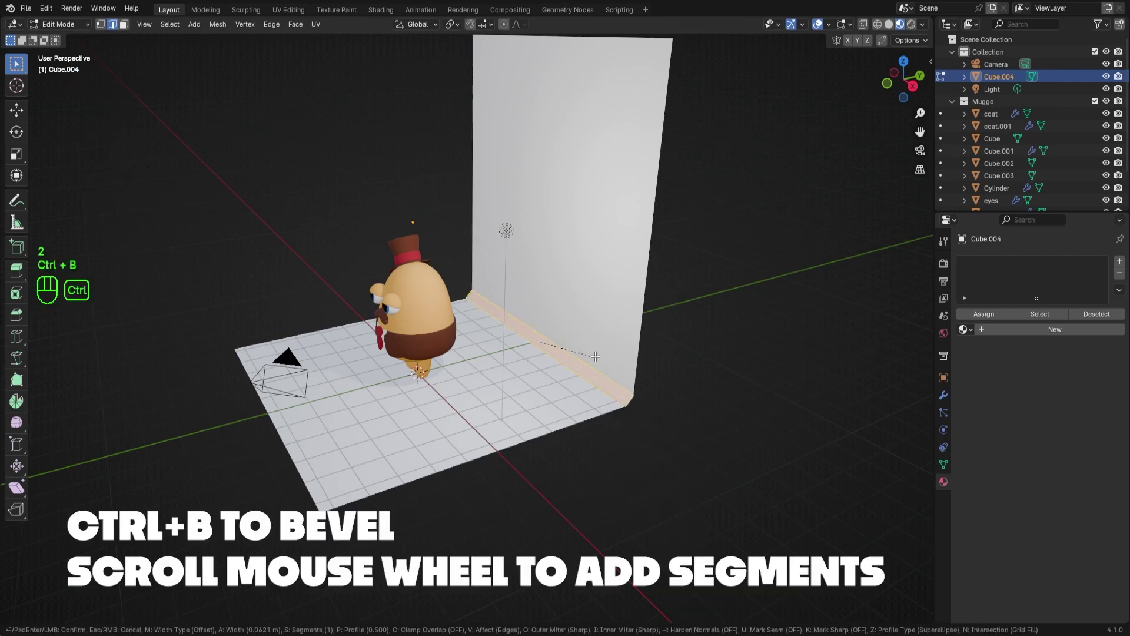
pyautogui.scroll(3, 648, 326)
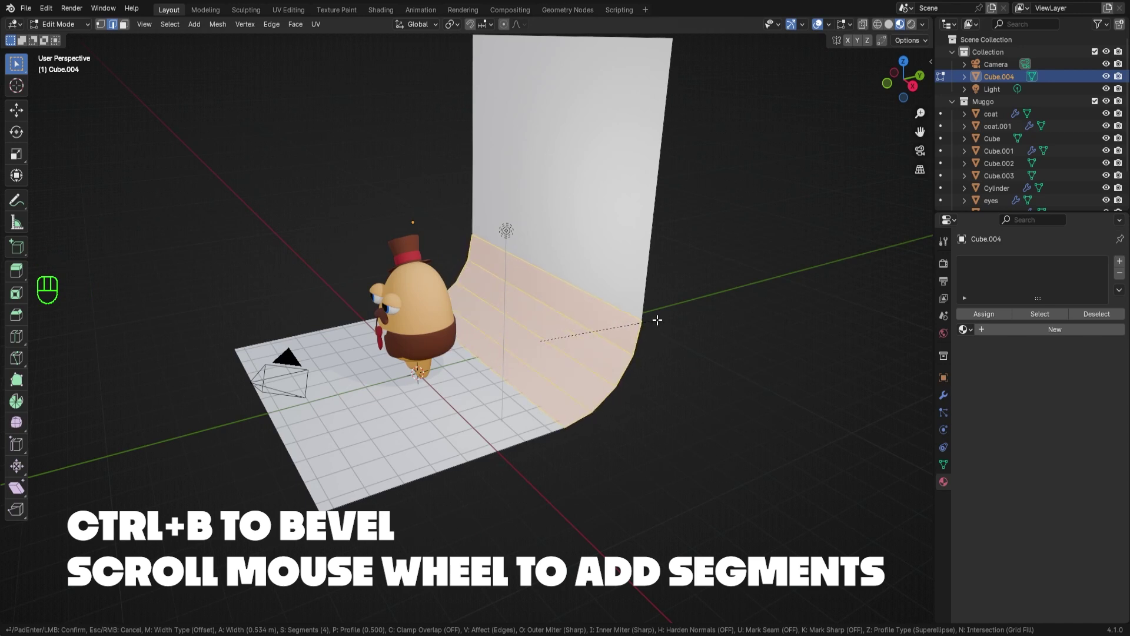
pyautogui.click(657, 319)
# Apply Shade Smooth by Angle to the backdrop
pyautogui.press('Tab')
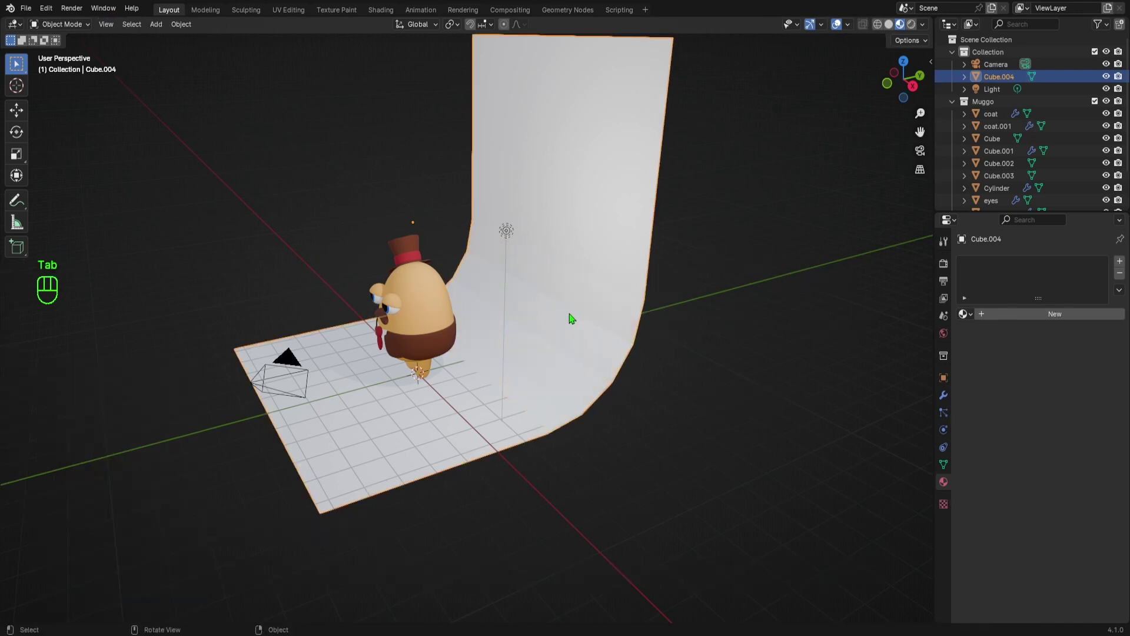
pyautogui.rightClick(571, 318)
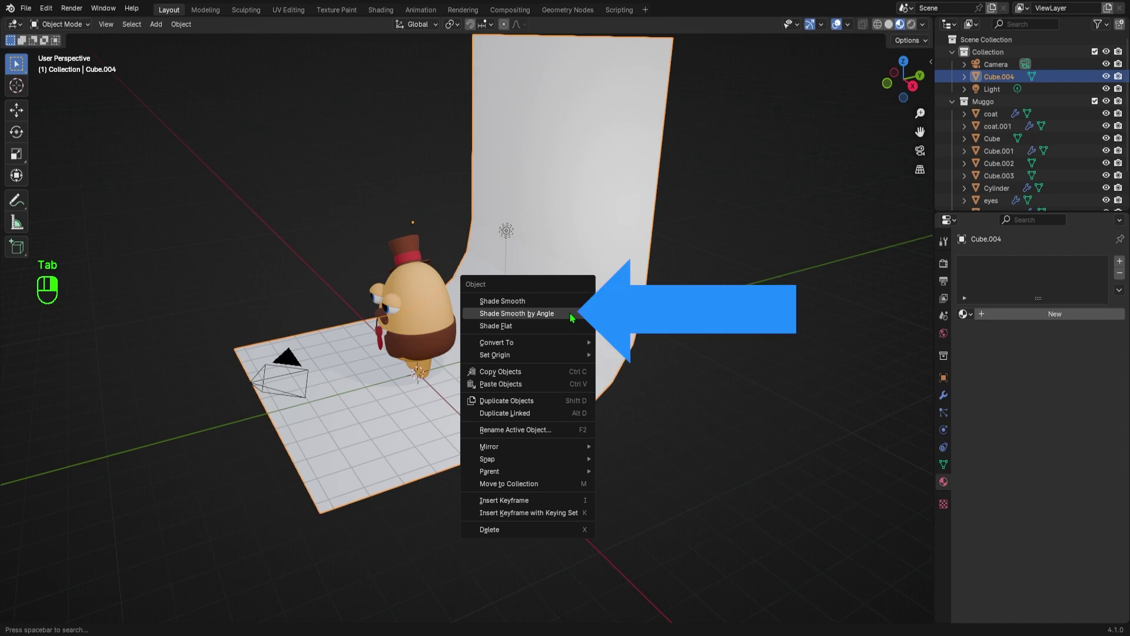
pyautogui.click(571, 316)
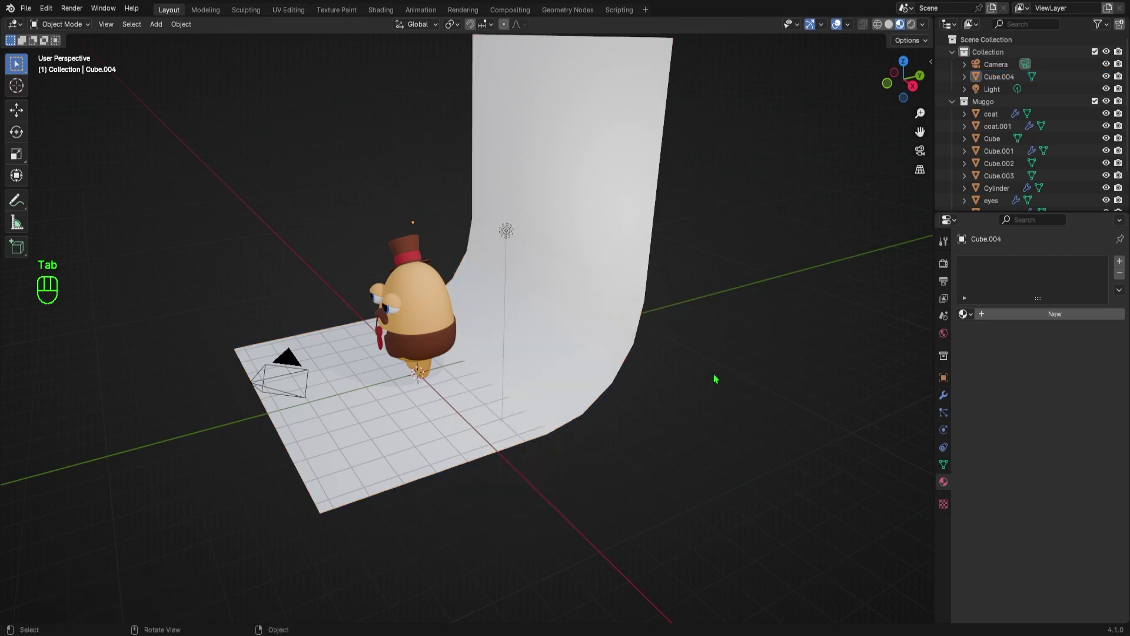
# Widen the curved backdrop along X to about 1.33 scale
pyautogui.moveTo(609, 331)
pyautogui.mouseDown(button='middle')
pyautogui.moveTo(703, 384)
pyautogui.moveTo(644, 293)
pyautogui.mouseUp(button='middle')
pyautogui.scroll(-3, 548, 312)
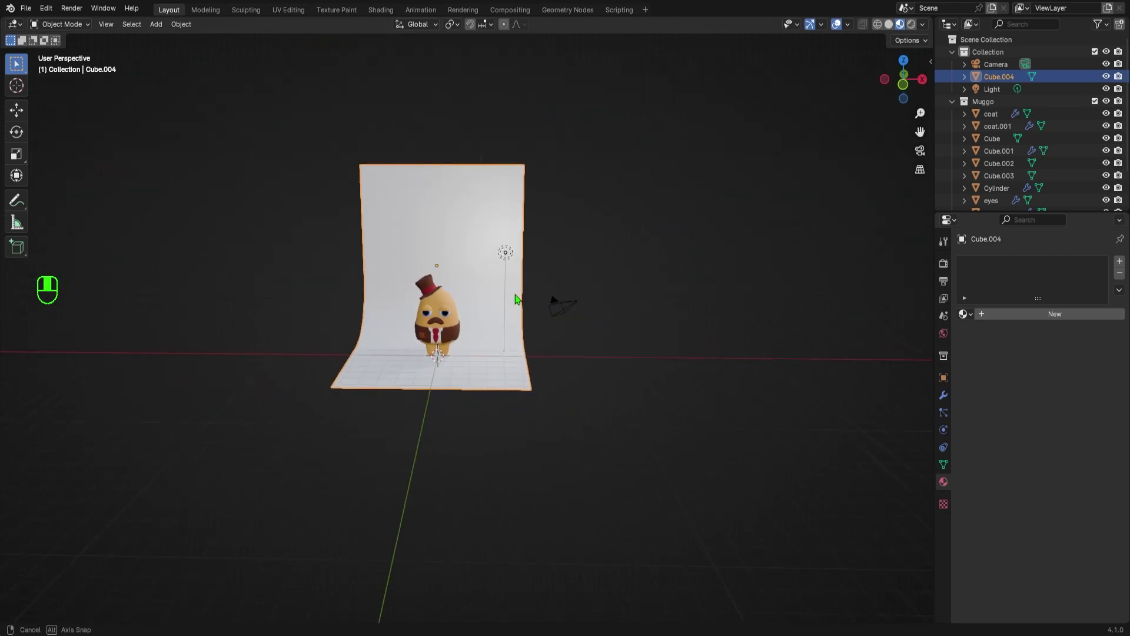
pyautogui.press('s')
pyautogui.press('x')
pyautogui.click(517, 292)
pyautogui.press('KP_1')
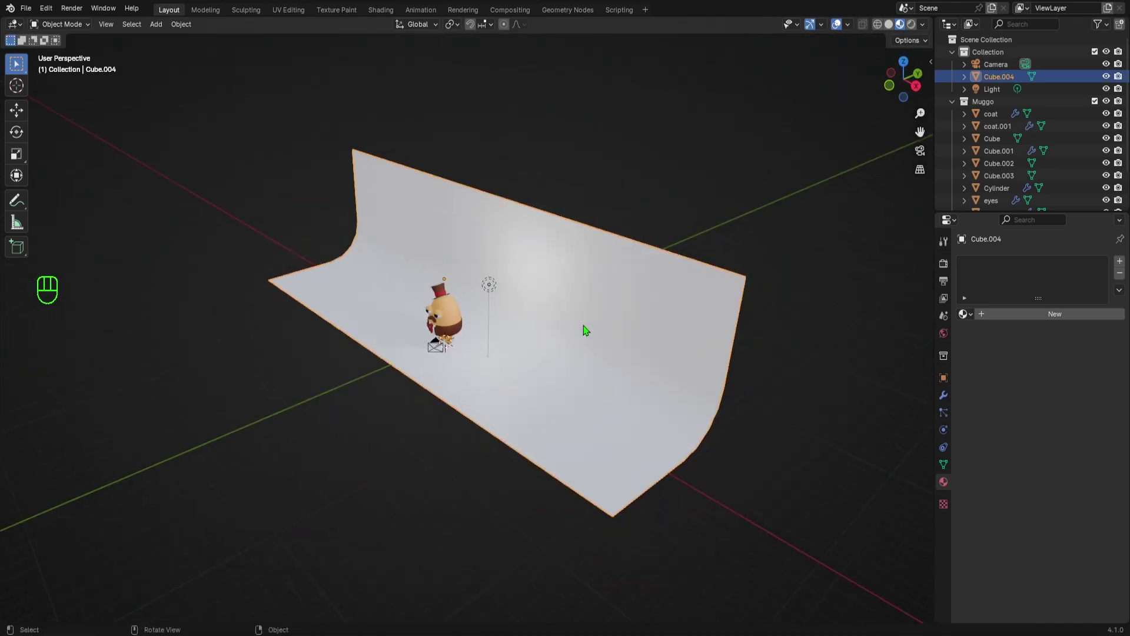
pyautogui.moveTo(575, 310); pyautogui.dragTo(647, 306, button='middle')
# Lift the backdrop in front view so its floor meets the character's feet
pyautogui.press('KP_1')
pyautogui.press('g')
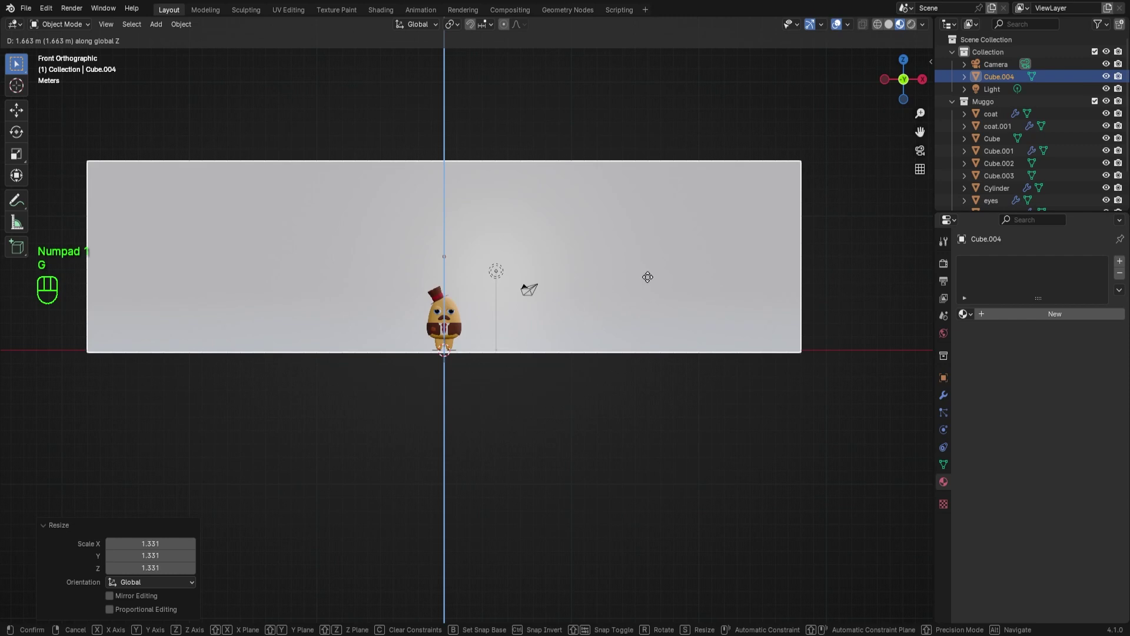
pyautogui.click(648, 276)
pyautogui.moveTo(460, 345); pyautogui.dragTo(482, 380, button='middle')
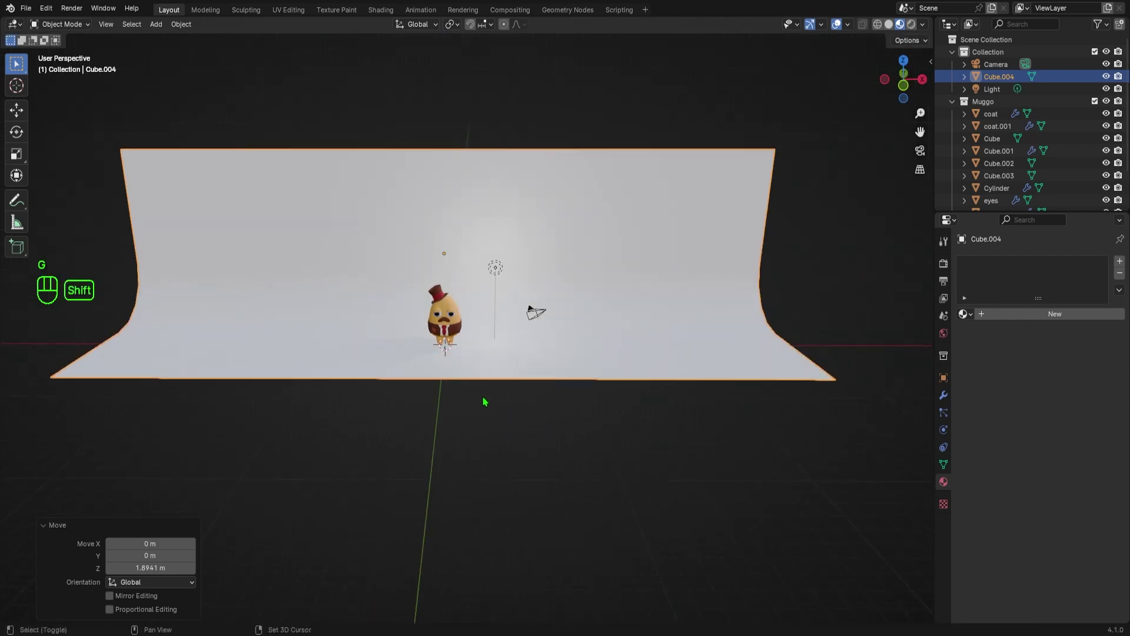
pyautogui.scroll(3, 574, 335)
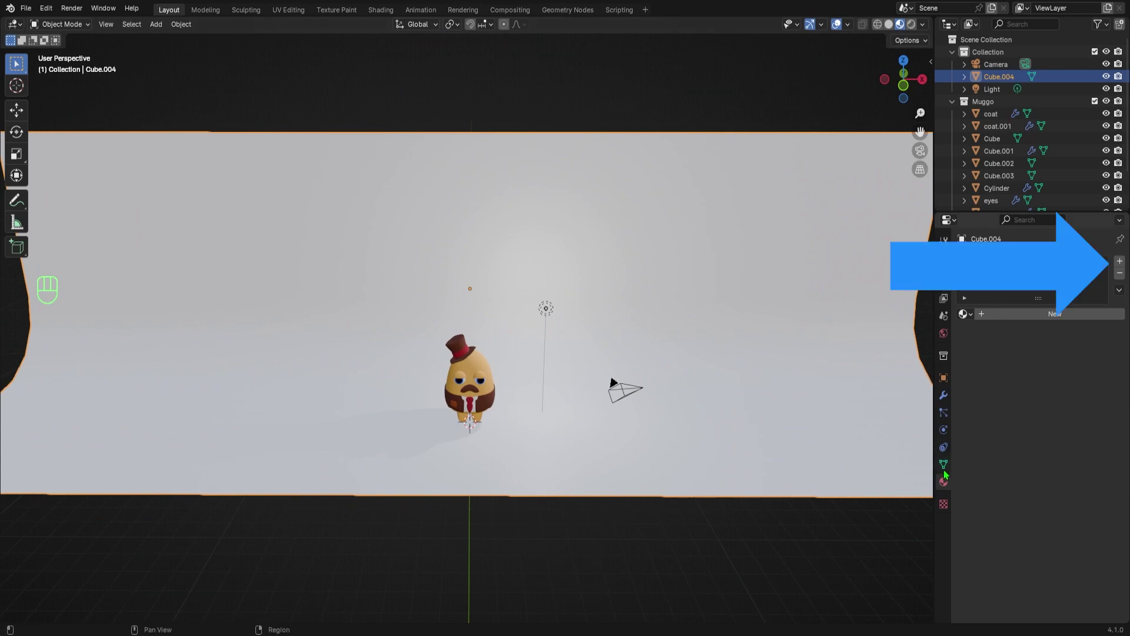
# Add a new material slot and material to the curved backdrop, and start renaming it
pyautogui.click(1120, 262)
pyautogui.click(1043, 313)
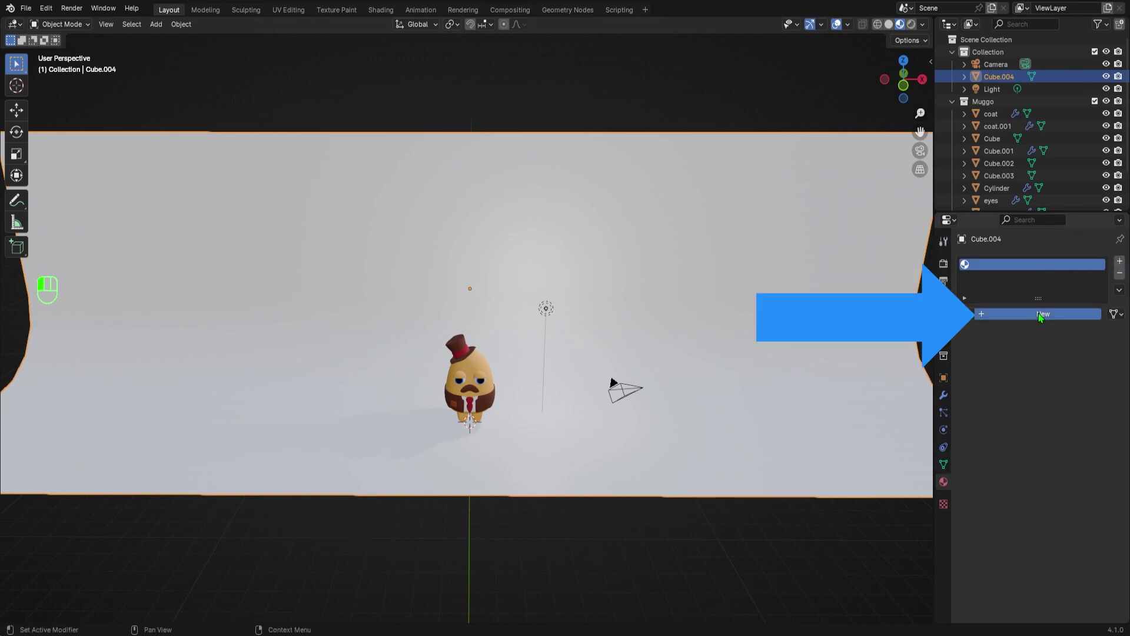
pyautogui.doubleClick(995, 264)
pyautogui.write('backdr')
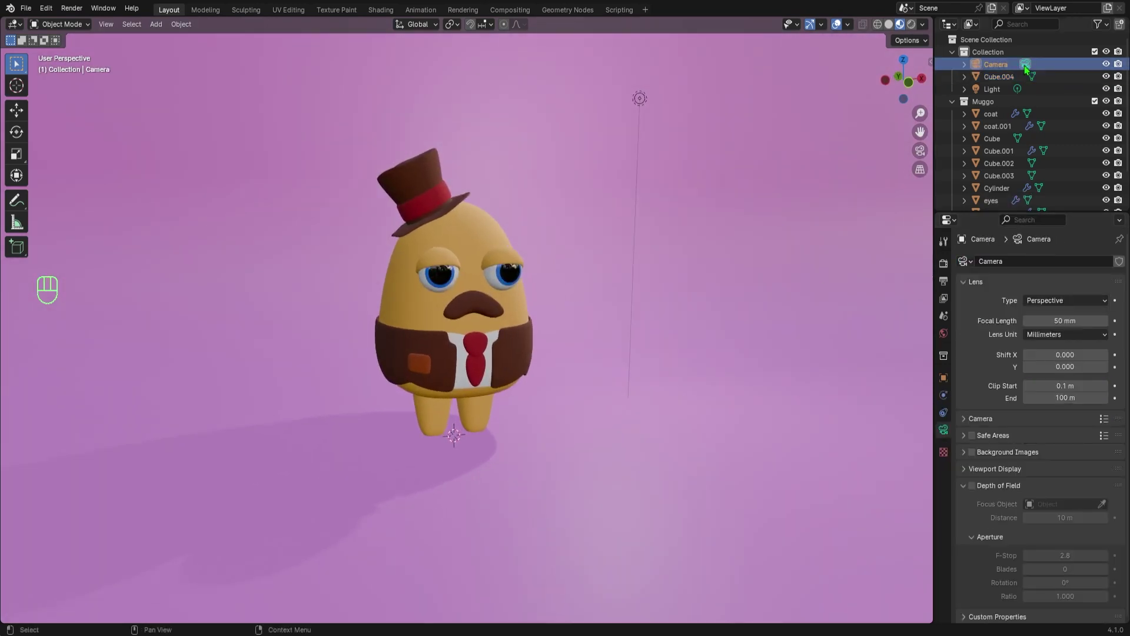
# Switch the viewport to Rendered shading and show the render settings
pyautogui.press('z')
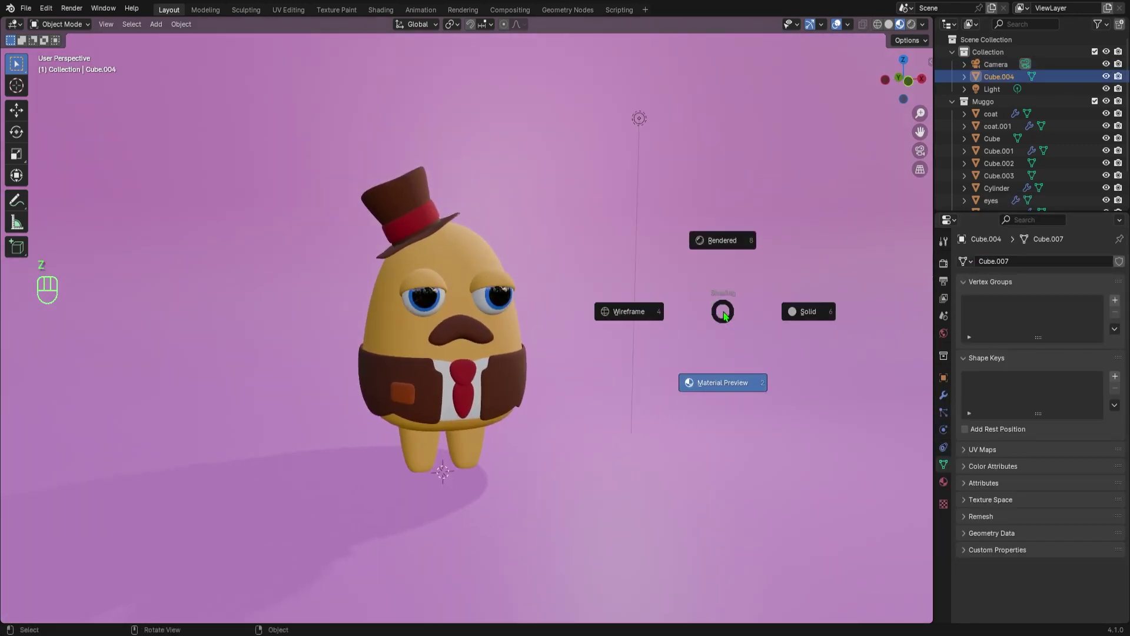
pyautogui.click(723, 240)
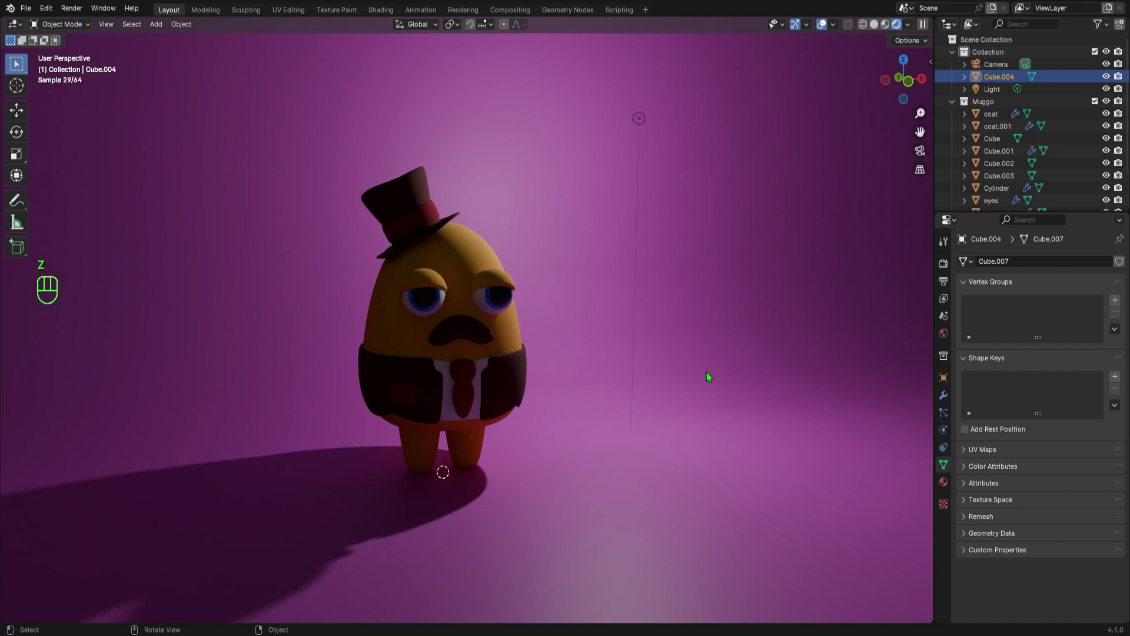
pyautogui.click(943, 263)
pyautogui.scroll(-4, 561, 315)
# Add an area light and raise it high above Muggo along Z
pyautogui.hotkey('shift', 'a')
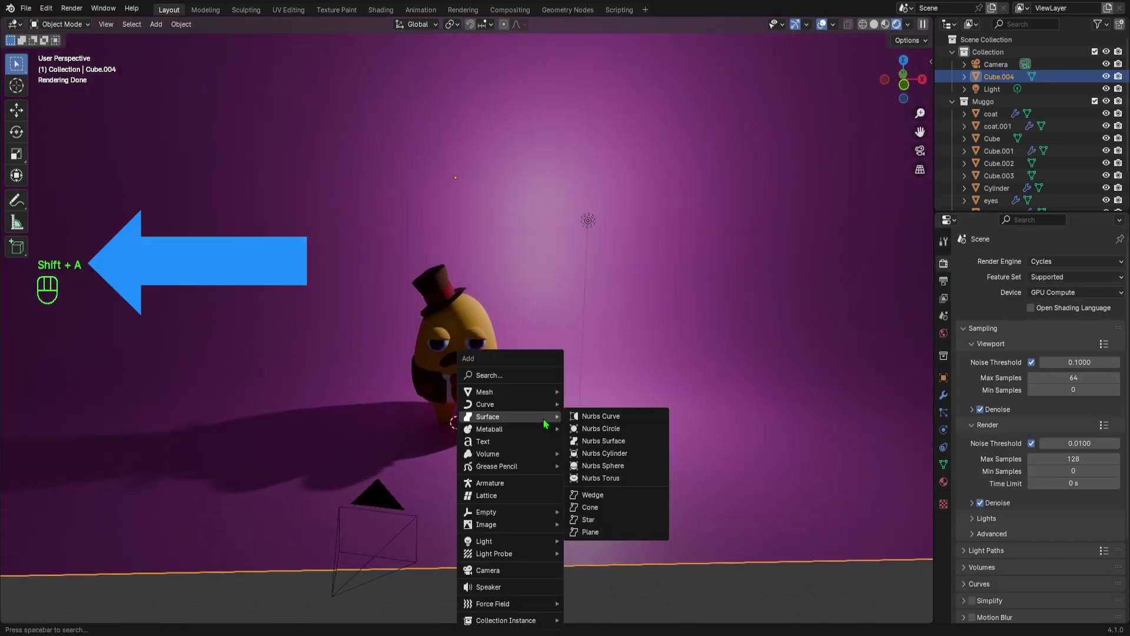
pyautogui.moveTo(484, 541)
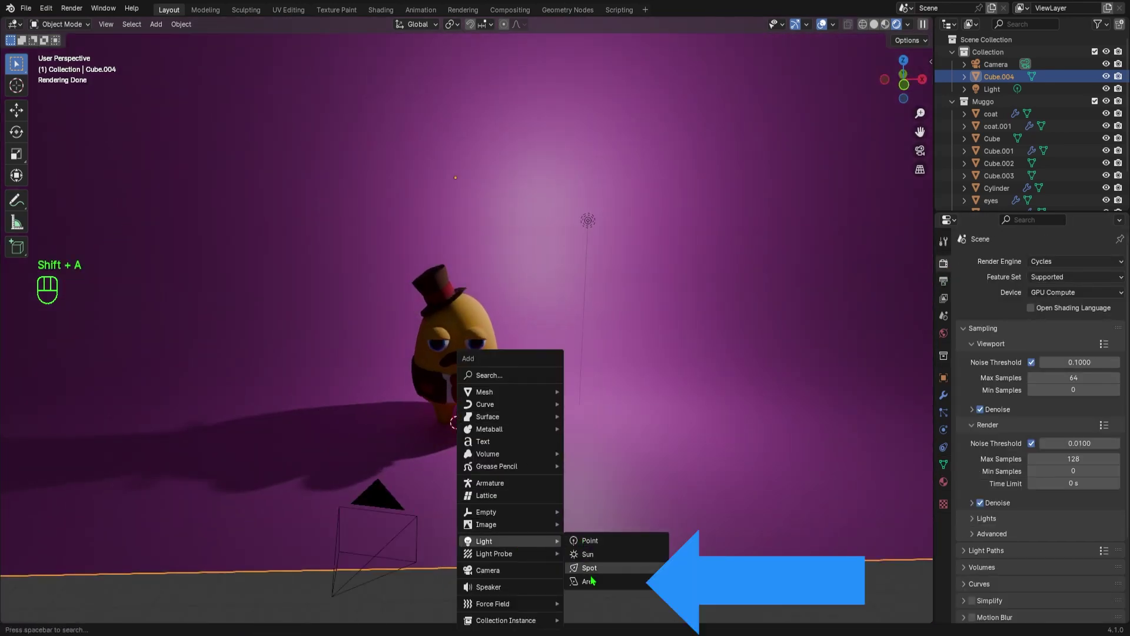
pyautogui.click(593, 581)
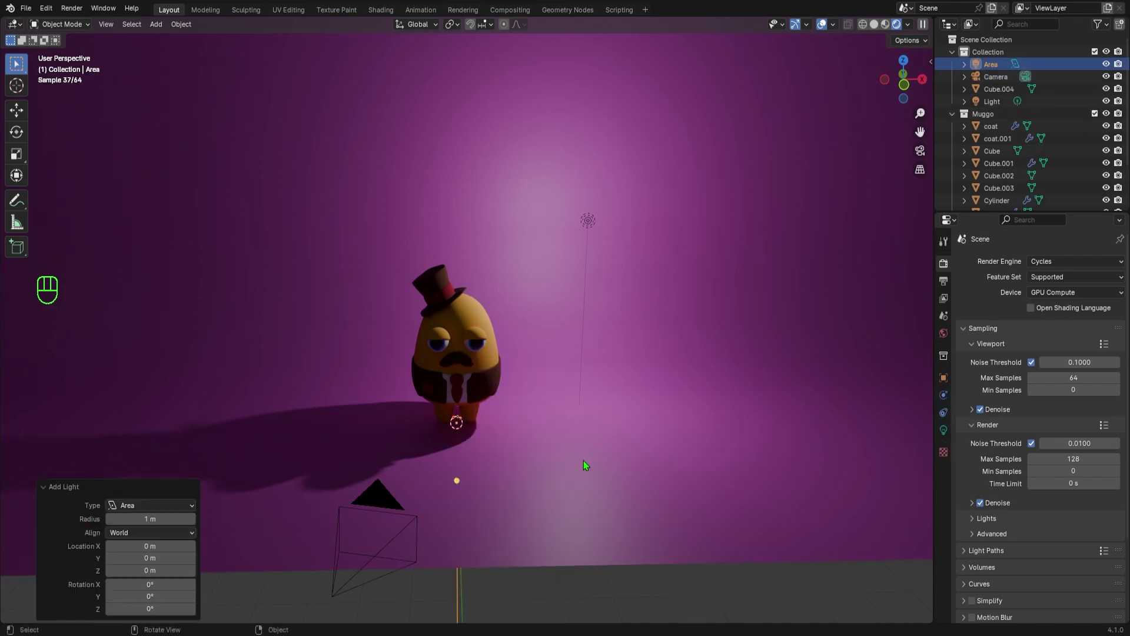
pyautogui.press('g')
pyautogui.press('z')
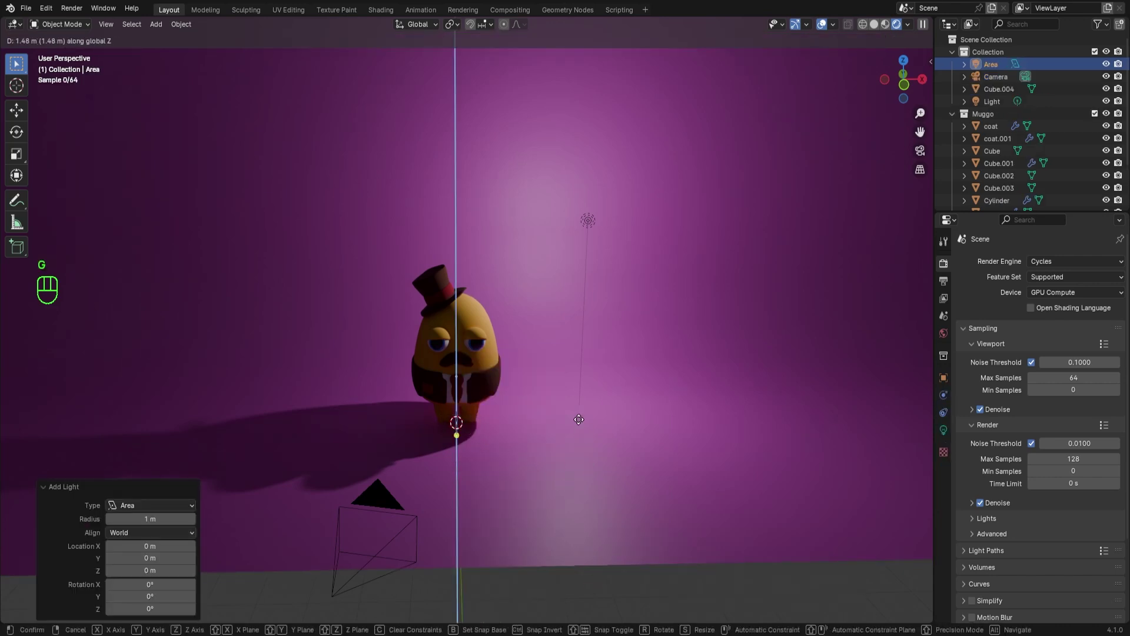
pyautogui.click(559, 217)
# Stretch the area light along the Y axis into a long strip
pyautogui.moveTo(527, 259); pyautogui.dragTo(526, 300, button='middle')
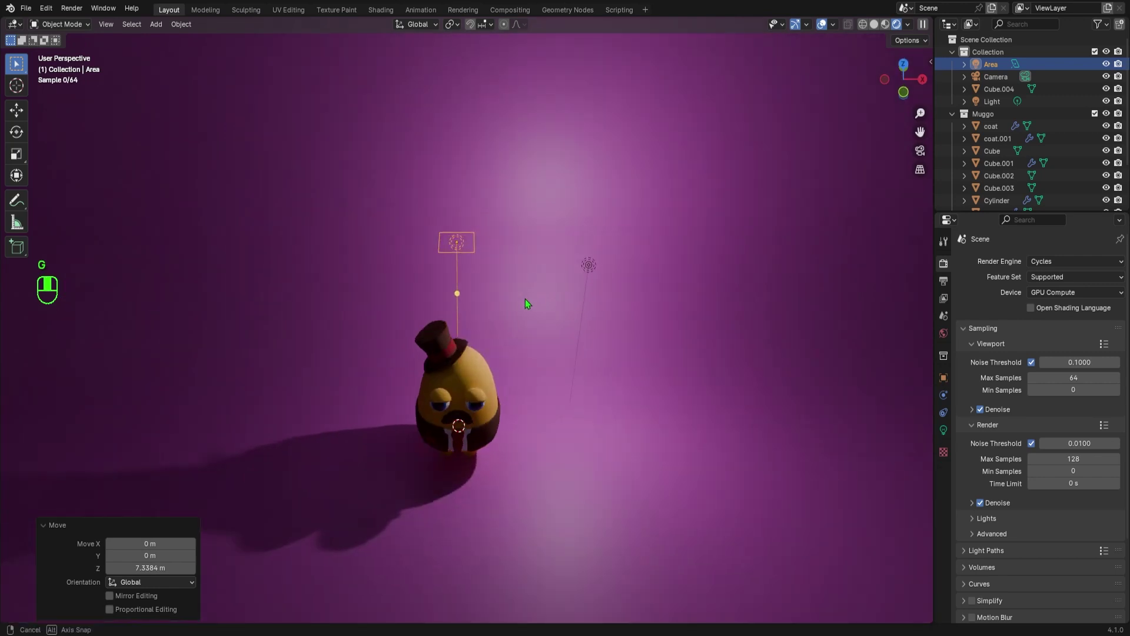
pyautogui.press('s')
pyautogui.press('y')
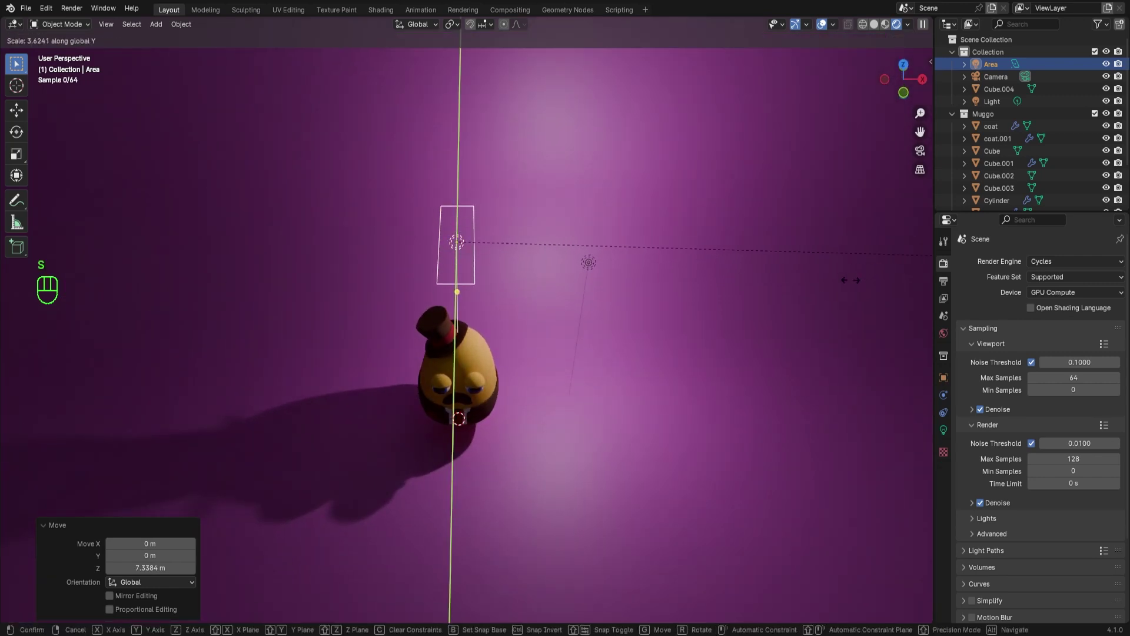
pyautogui.click(404, 281)
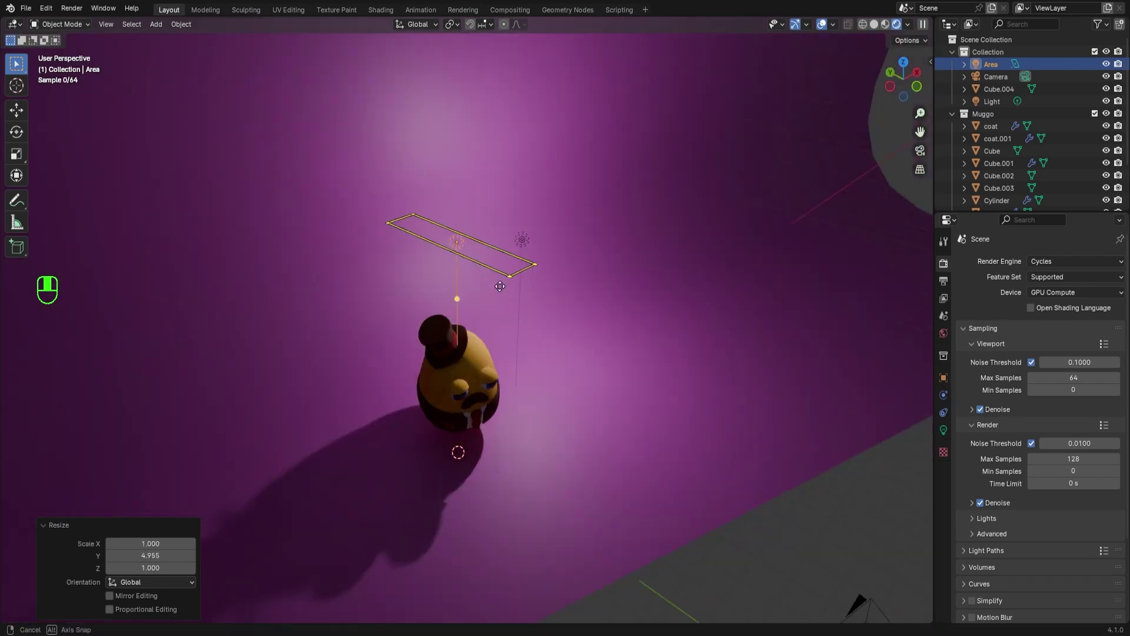
pyautogui.moveTo(384, 306); pyautogui.dragTo(494, 250, button='middle')
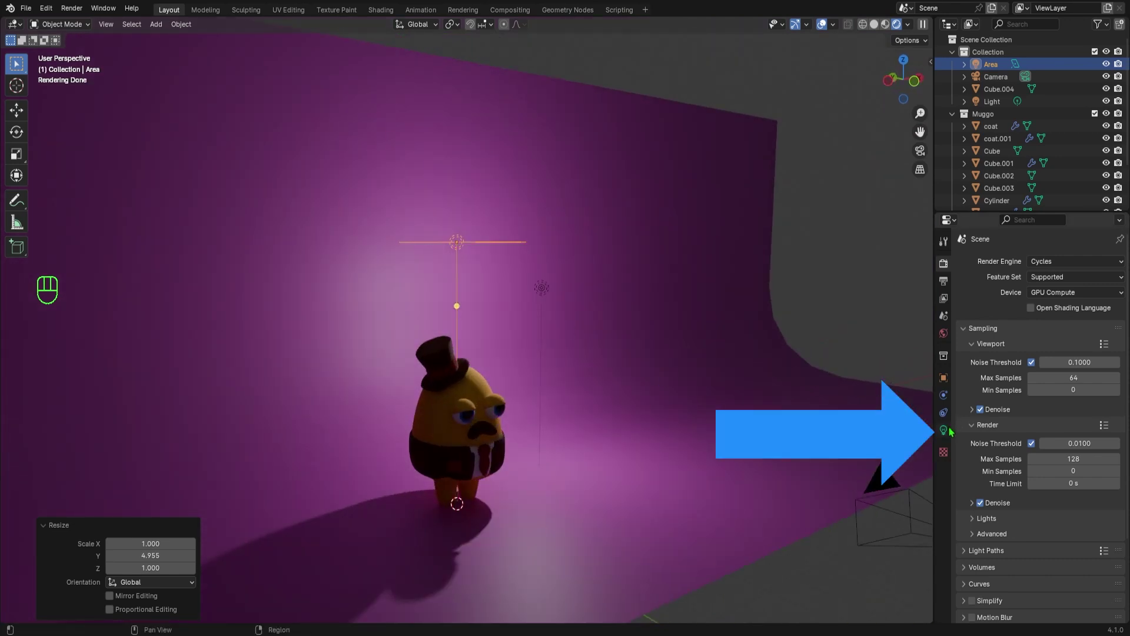
pyautogui.click(944, 430)
pyautogui.write('300')
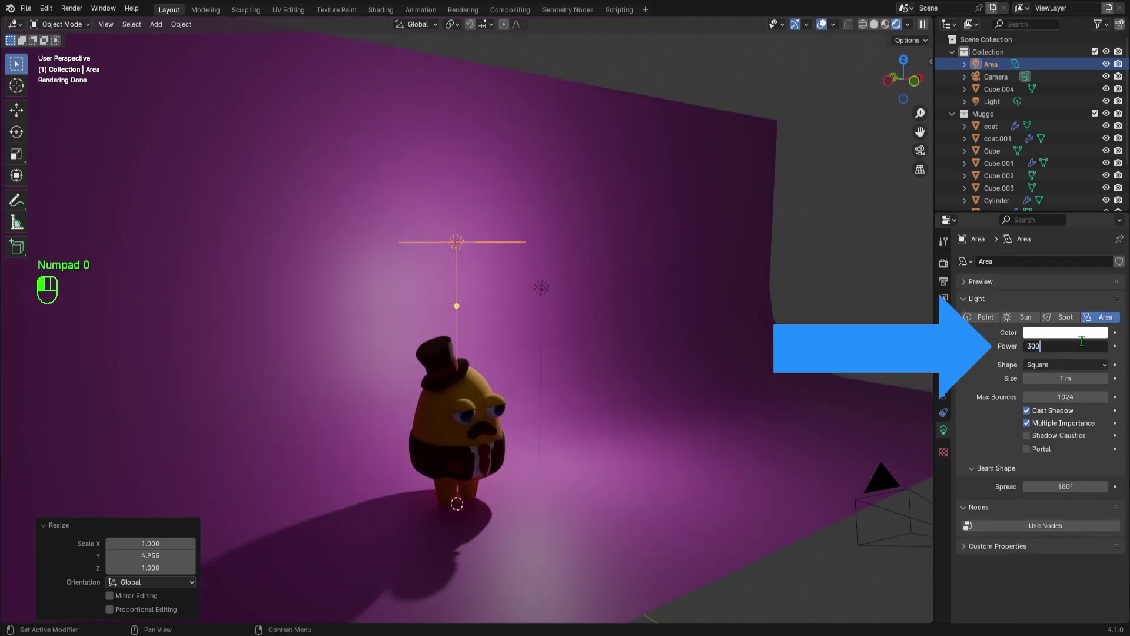
# Set the area light to 300 W and duplicate it twice along X into a row of three
pyautogui.press('Return')
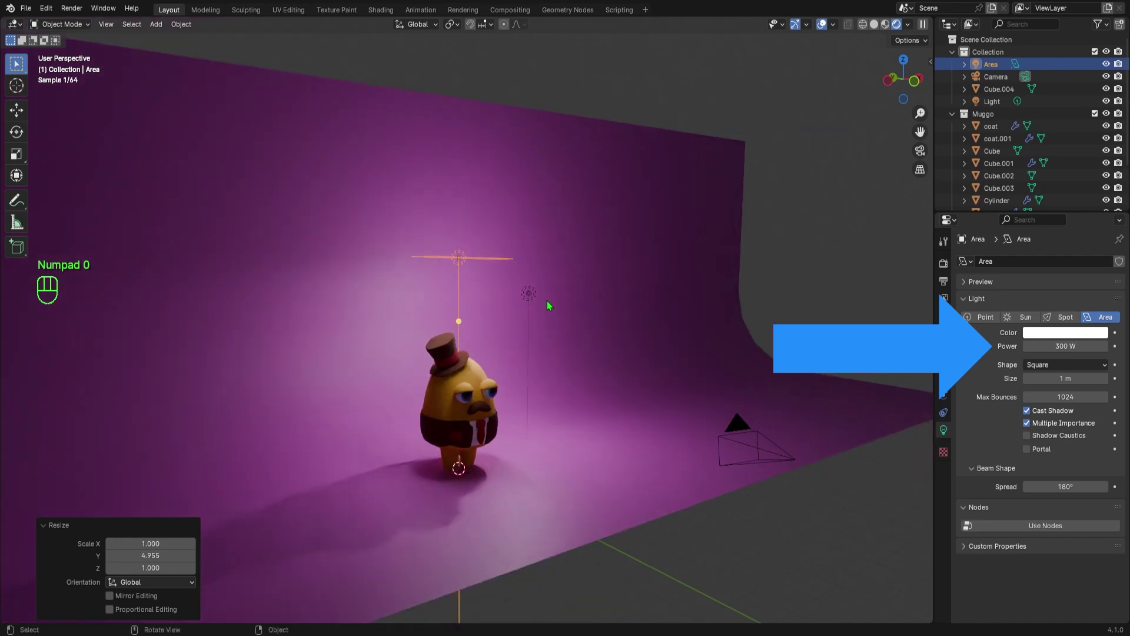
pyautogui.moveTo(547, 302); pyautogui.dragTo(524, 331, button='middle')
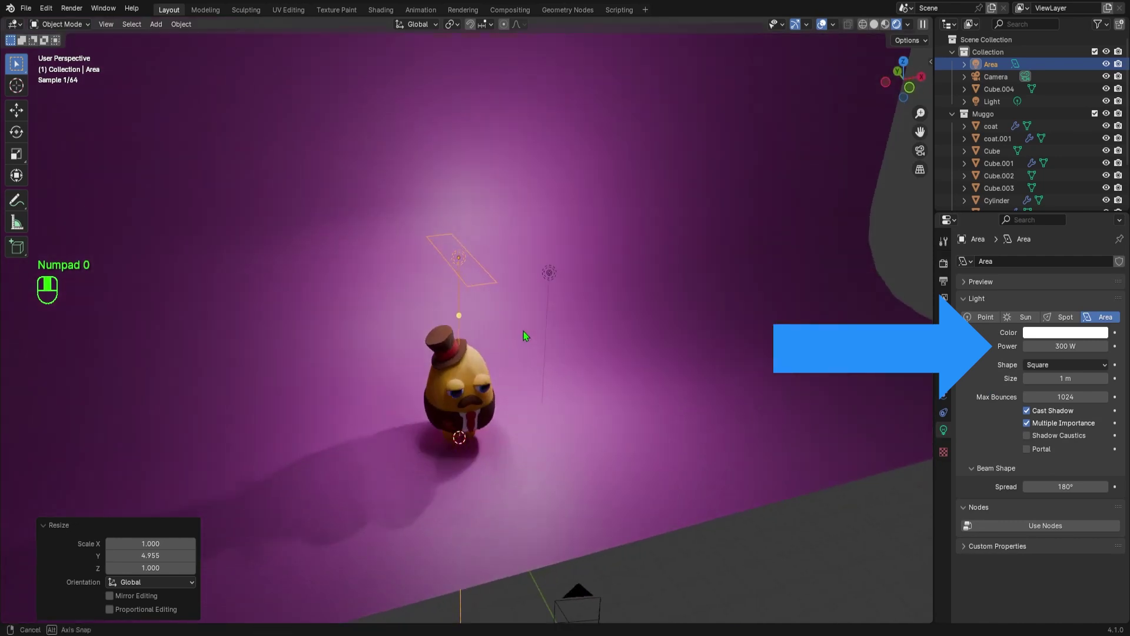
pyautogui.hotkey('shift', 'd')
pyautogui.press('x')
pyautogui.click(483, 345)
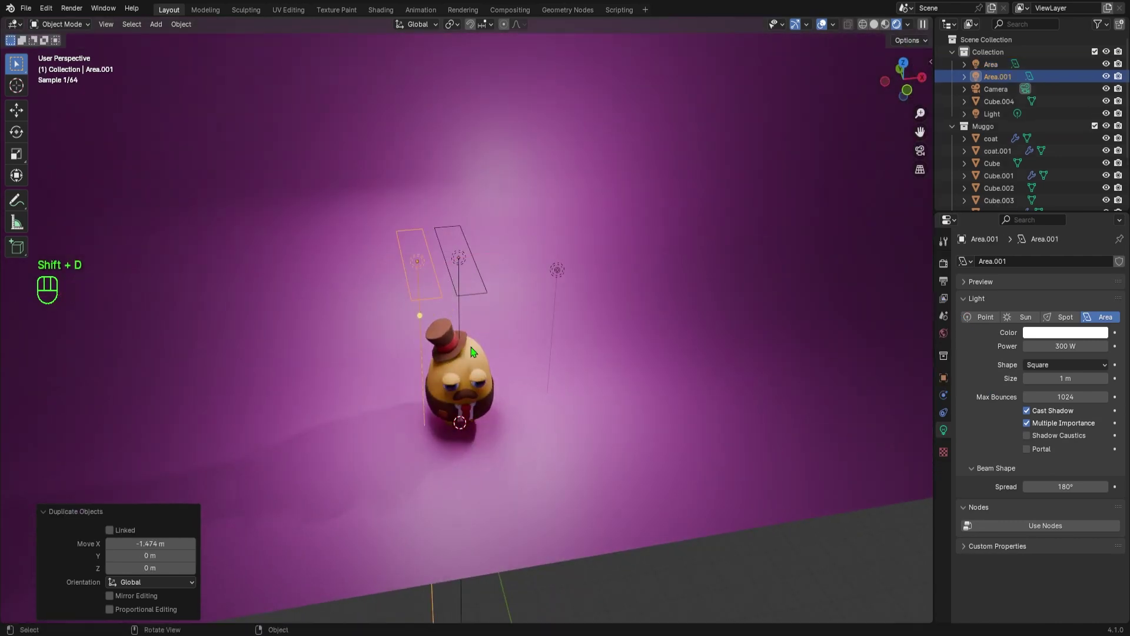
pyautogui.hotkey('shift', 'd')
pyautogui.press('x')
pyautogui.click(439, 348)
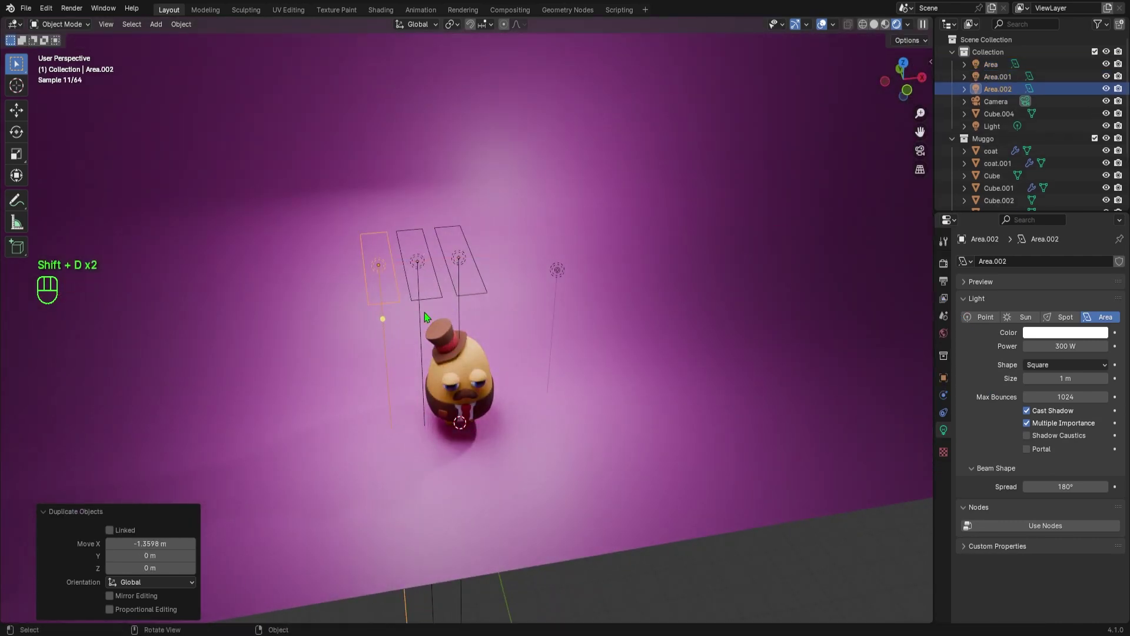
# Move the three area lights into a new 'lights' collection
pyautogui.keyDown('shift'); pyautogui.click(423, 261); pyautogui.keyUp('shift')
pyautogui.keyDown('shift'); pyautogui.click(460, 264); pyautogui.keyUp('shift')
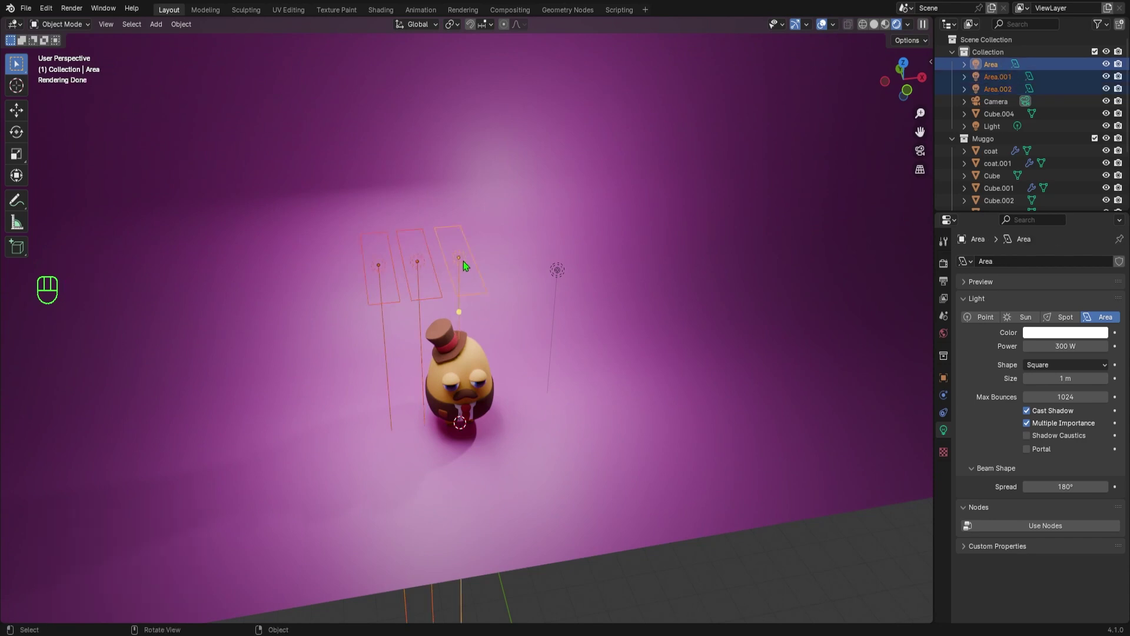
pyautogui.press('m')
pyautogui.click(464, 260)
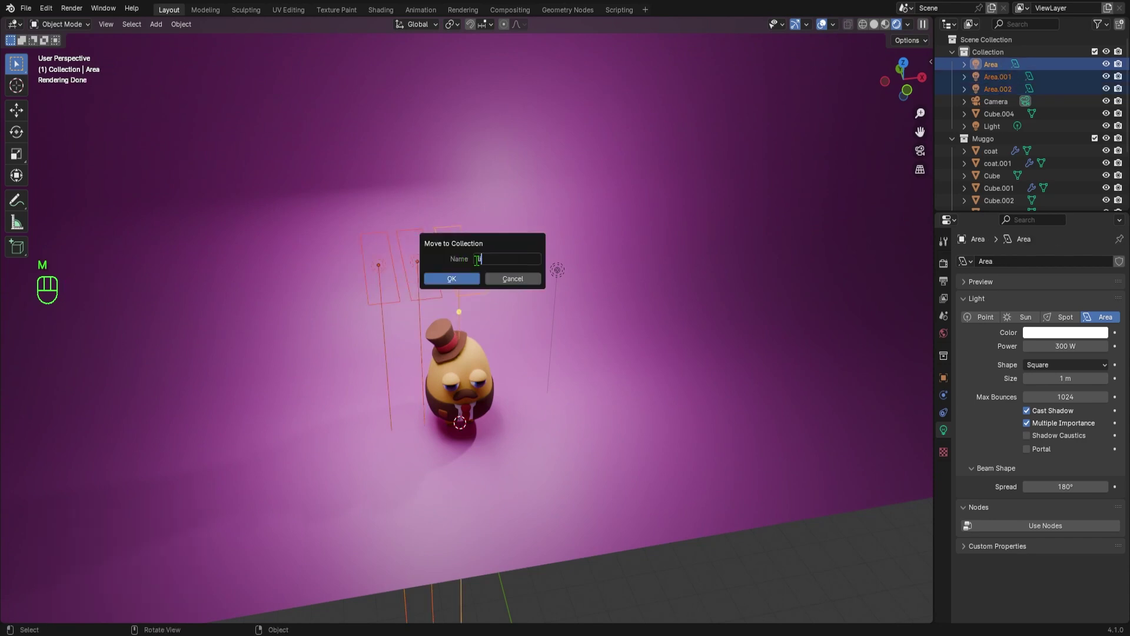
pyautogui.write('lights')
pyautogui.click(451, 278)
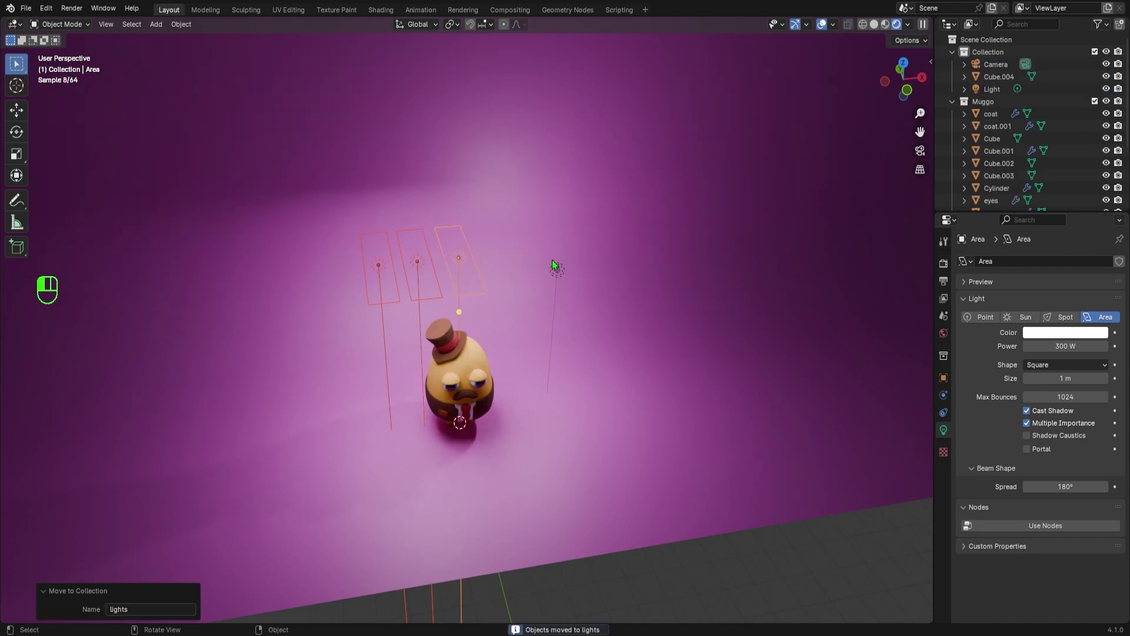
# Delete the old point light and shift the area lights sideways along X
pyautogui.click(558, 270)
pyautogui.press('Delete')
pyautogui.click(459, 265)
pyautogui.press('g')
pyautogui.click(549, 351)
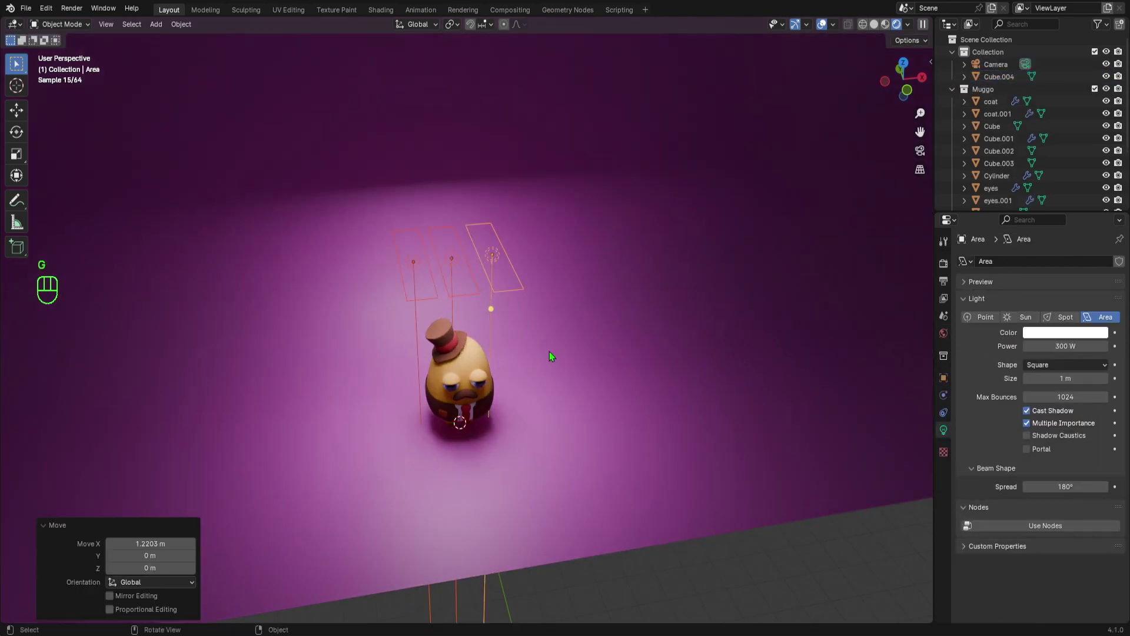
pyautogui.press('KP_0')
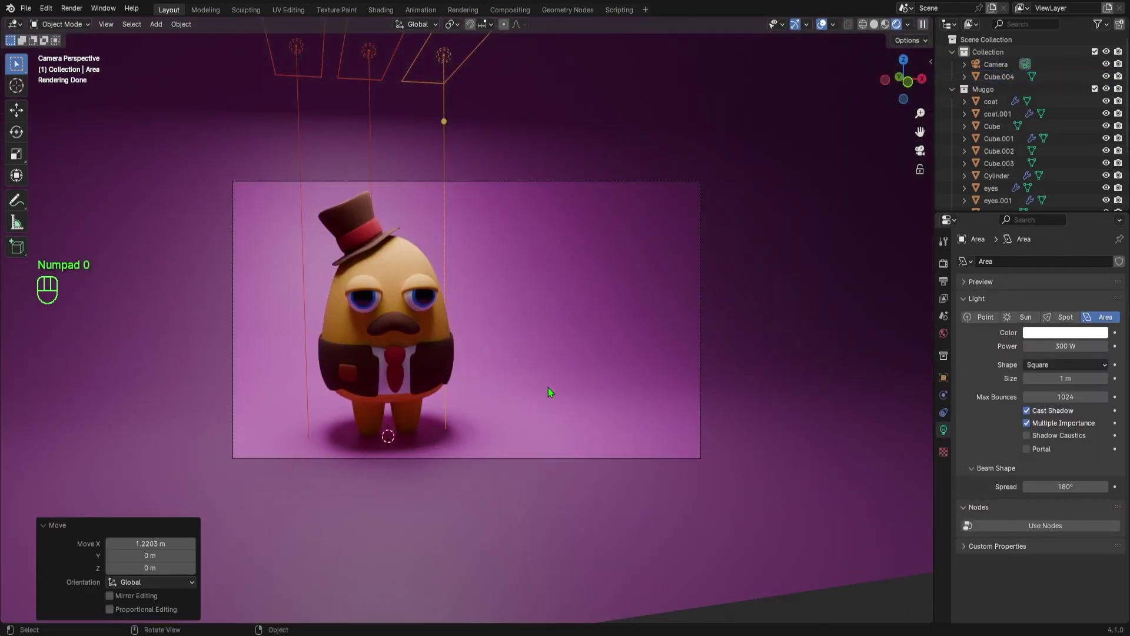
# Duplicate an area light and place the copy to Muggo's left
pyautogui.moveTo(554, 374); pyautogui.dragTo(442, 265, button='middle')
pyautogui.hotkey('shift', 'd')
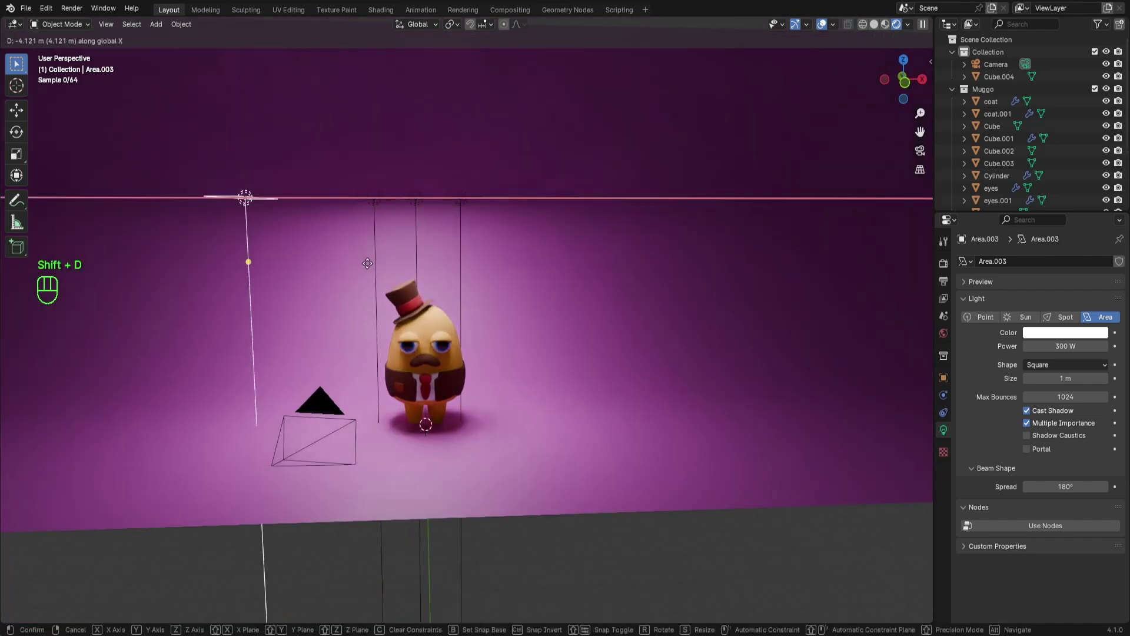
pyautogui.click(177, 199)
pyautogui.click(690, 194)
pyautogui.moveTo(530, 353); pyautogui.dragTo(530, 221, button='middle')
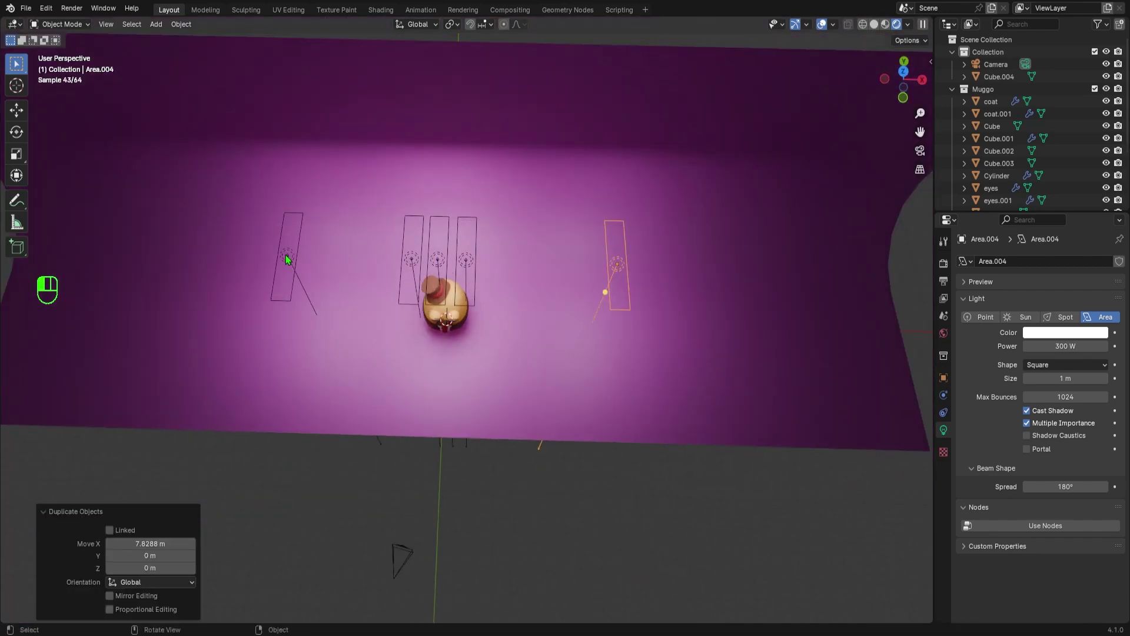
# Duplicate another area light along Y for Muggo's right side
pyautogui.press('g')
pyautogui.click(513, 281)
pyautogui.hotkey('shift', 'd')
pyautogui.press('y')
pyautogui.click(609, 240)
pyautogui.moveTo(530, 310); pyautogui.dragTo(305, 353, button='middle')
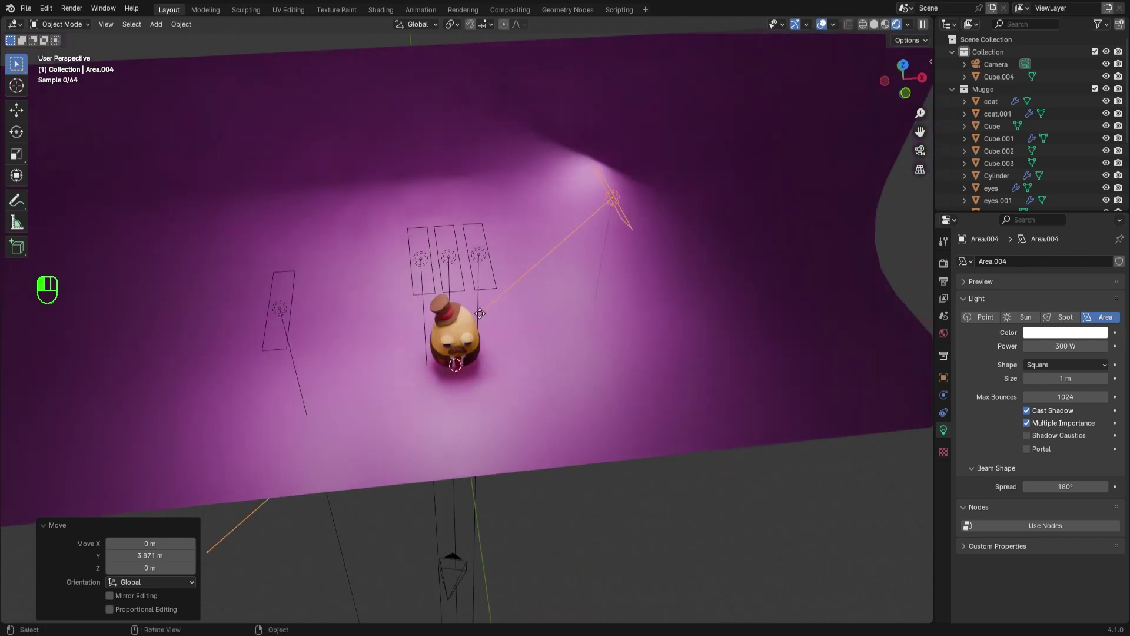
# Adjust the left light's position along Y, then check the camera view
pyautogui.click(281, 308)
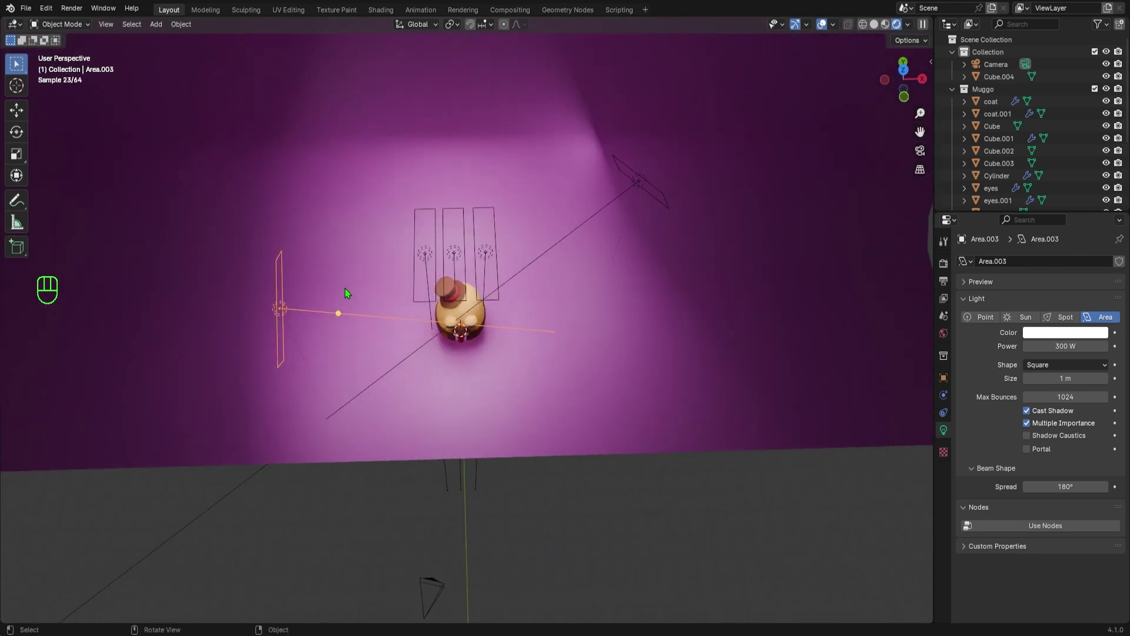
pyautogui.press('g')
pyautogui.press('y')
pyautogui.click(345, 314)
pyautogui.press('KP_0')
pyautogui.click(486, 340)
# Hide the viewport overlays, select the backdrop and enter Edit Mode
pyautogui.hotkey('shift', 'alt', 'z')
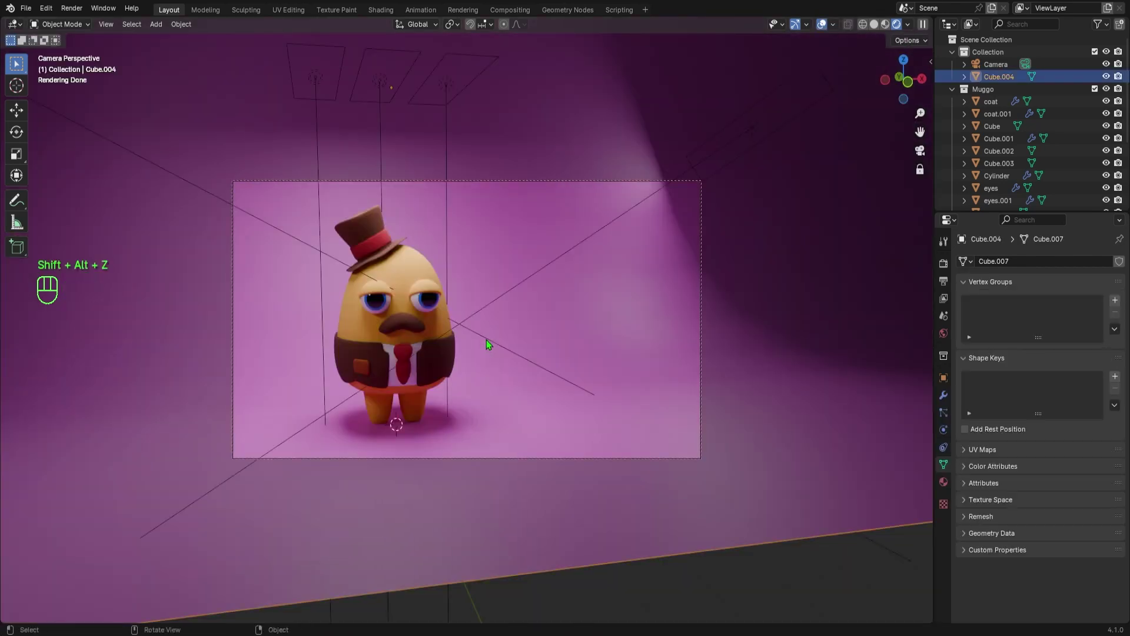
pyautogui.press('KP_0')
pyautogui.click(493, 335)
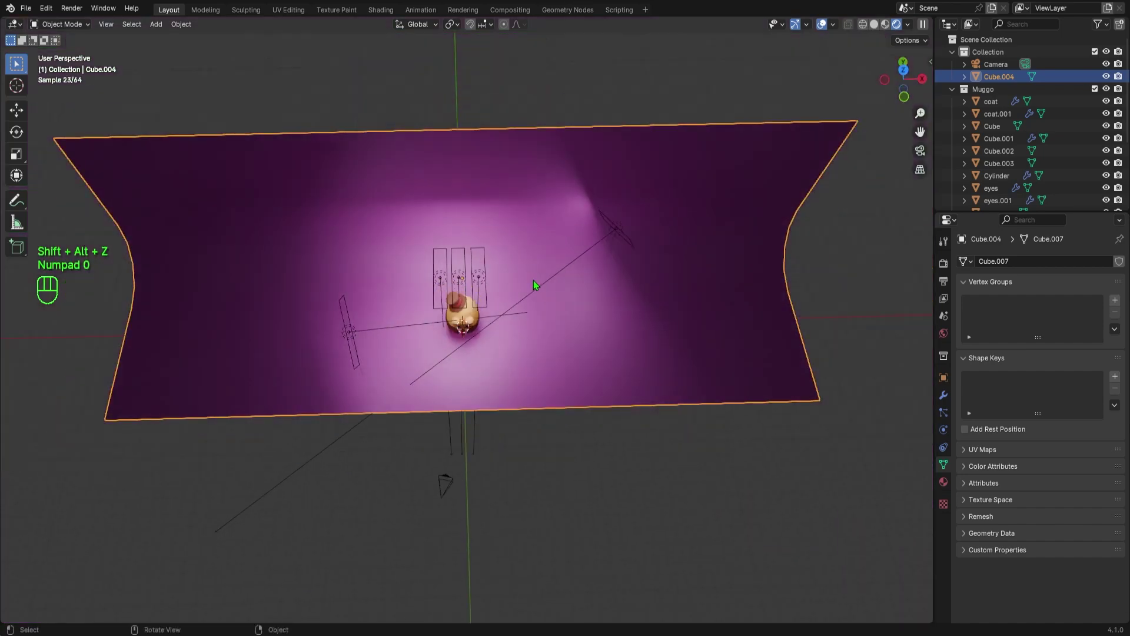
pyautogui.press('Tab')
pyautogui.click(625, 280)
# Extrude the backdrop's boundary edge twice to widen and lengthen the floor
pyautogui.moveTo(618, 282); pyautogui.dragTo(488, 270, button='middle')
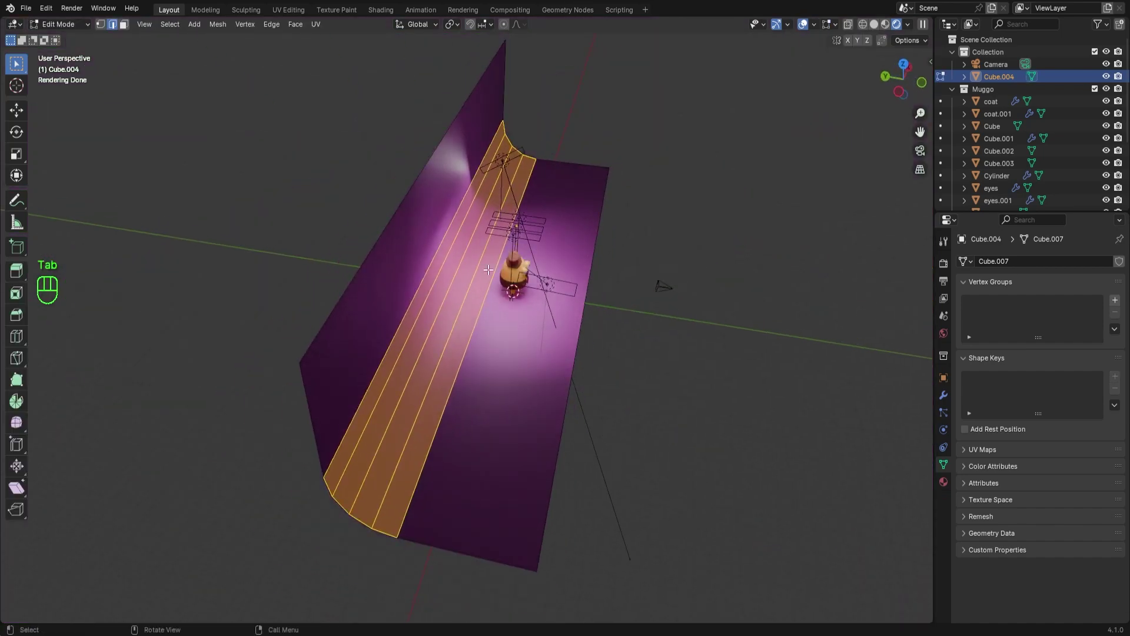
pyautogui.click(577, 356)
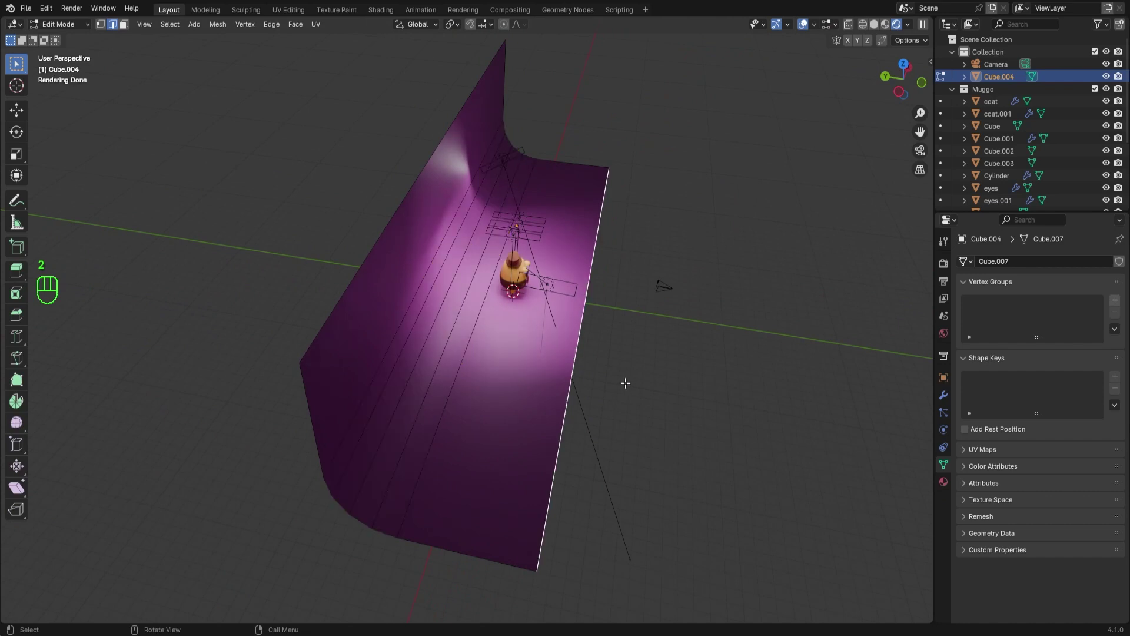
pyautogui.press('e')
pyautogui.click(744, 394)
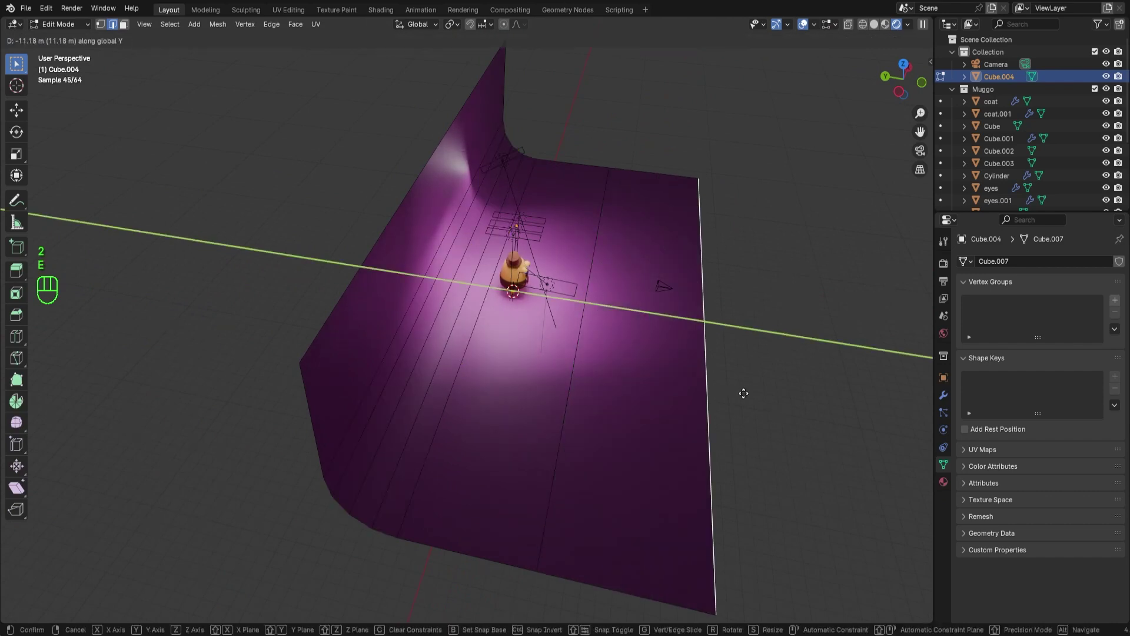
pyautogui.press('e')
pyautogui.click(813, 397)
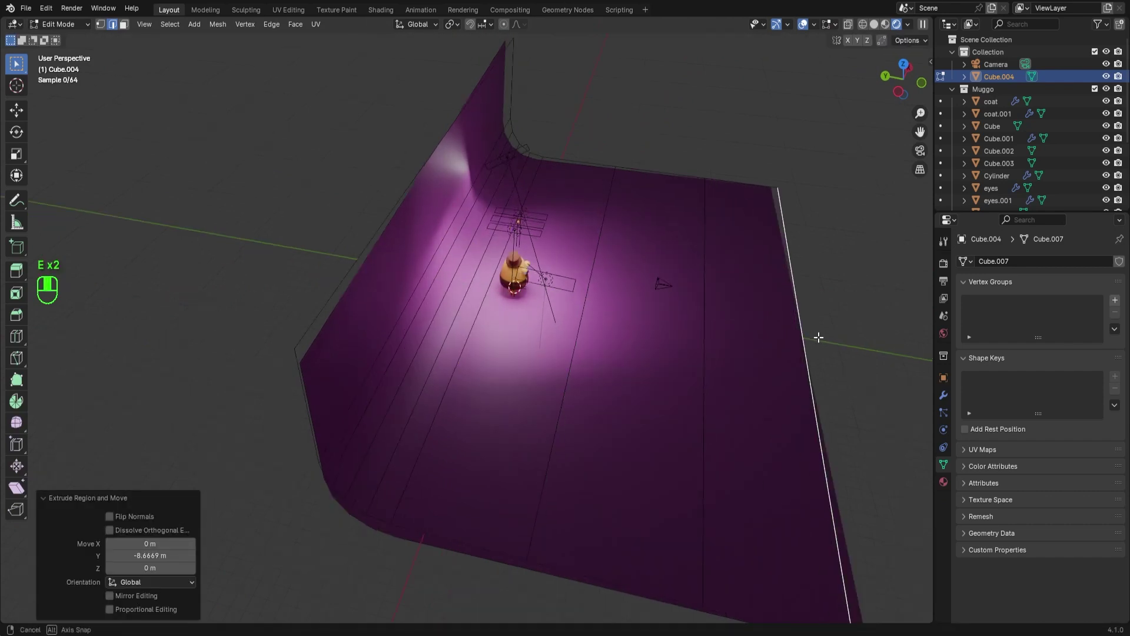
# Return to Object Mode and check the scene through the camera
pyautogui.moveTo(816, 336); pyautogui.dragTo(707, 309, button='middle')
pyautogui.hotkey('ctrl', 'Tab')
pyautogui.click(654, 265)
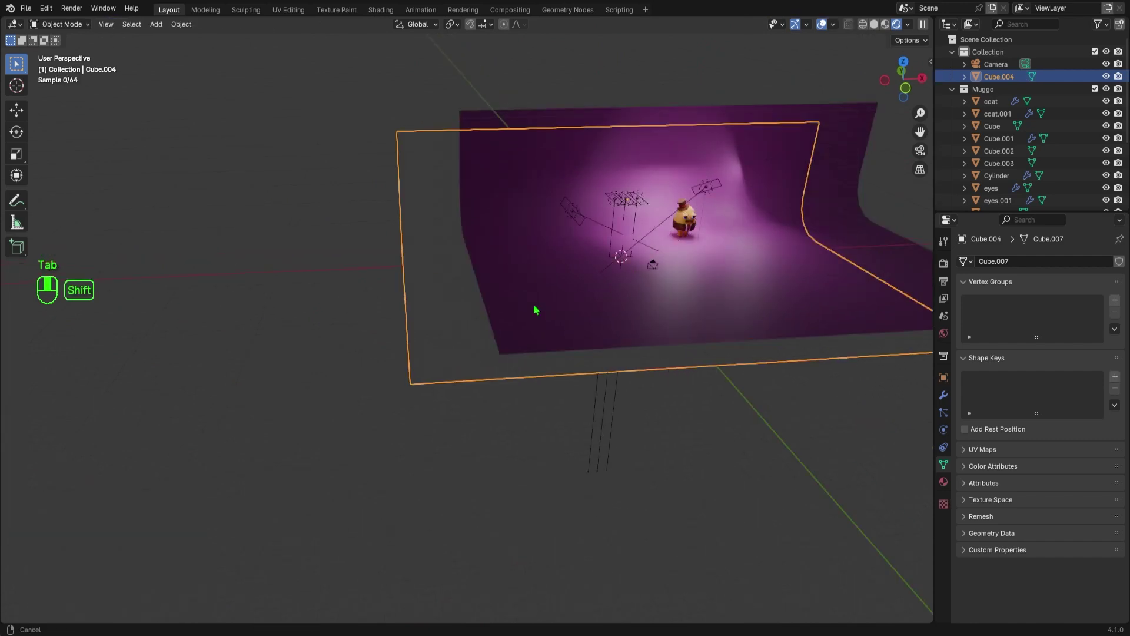
pyautogui.moveTo(539, 305); pyautogui.dragTo(520, 322, button='middle')
pyautogui.click(537, 282)
pyautogui.press('KP_0')
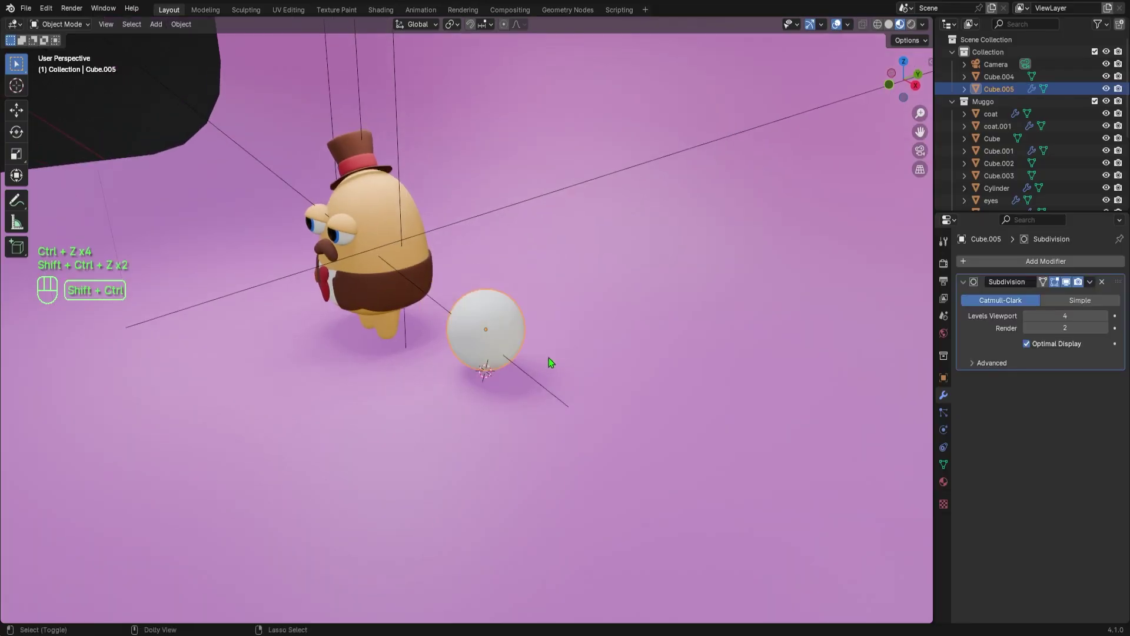
# In Edit Mode, stretch the rounded cube 1.69 along Y and crease its edges
pyautogui.moveTo(548, 357)
pyautogui.mouseDown(button='middle')
pyautogui.moveTo(437, 349)
pyautogui.moveTo(548, 340)
pyautogui.mouseUp(button='middle')
pyautogui.click(486, 331)
pyautogui.press('Tab')
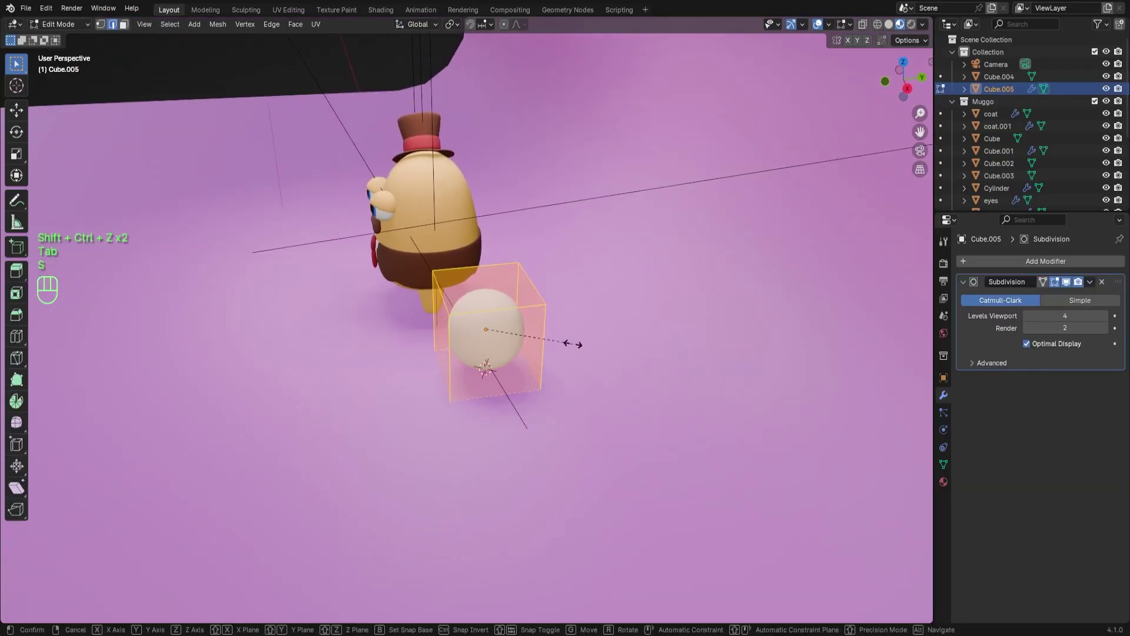
pyautogui.press('s')
pyautogui.press('y')
pyautogui.click(601, 341)
pyautogui.hotkey('shift', 'e')
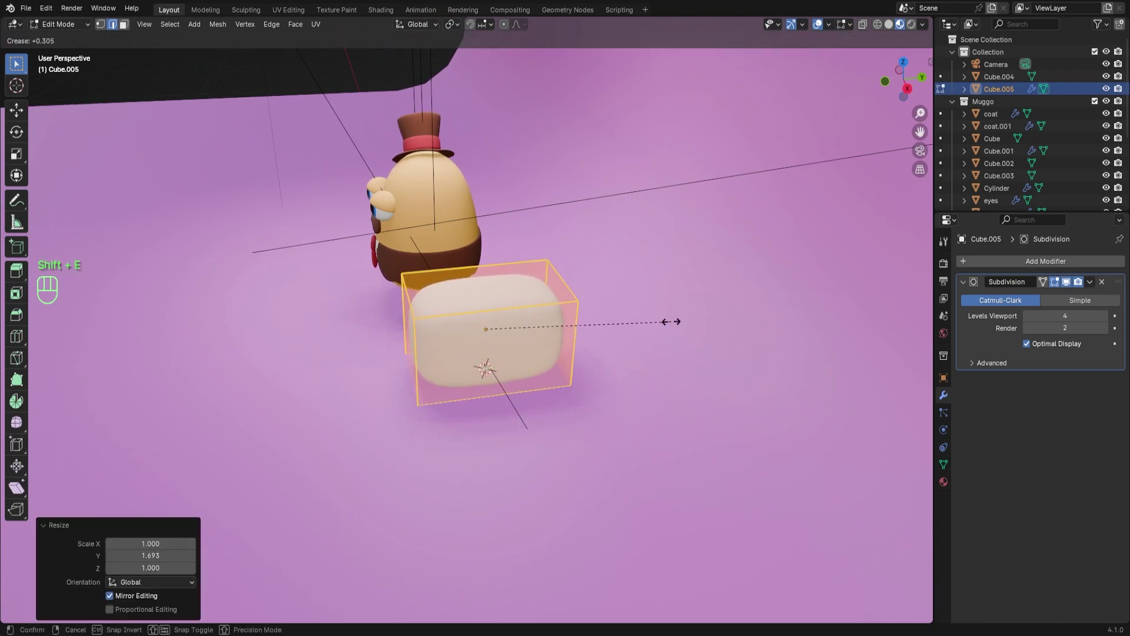
pyautogui.click(669, 322)
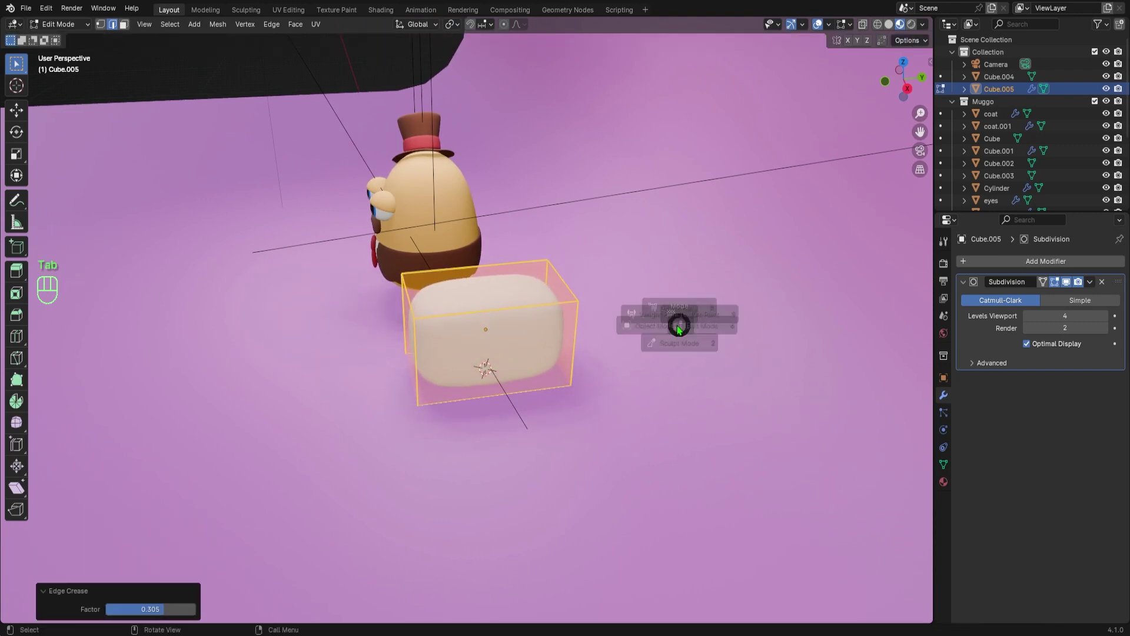
pyautogui.press('Tab')
# Shrink the bag body and set it on the floor beside Muggo
pyautogui.press('s')
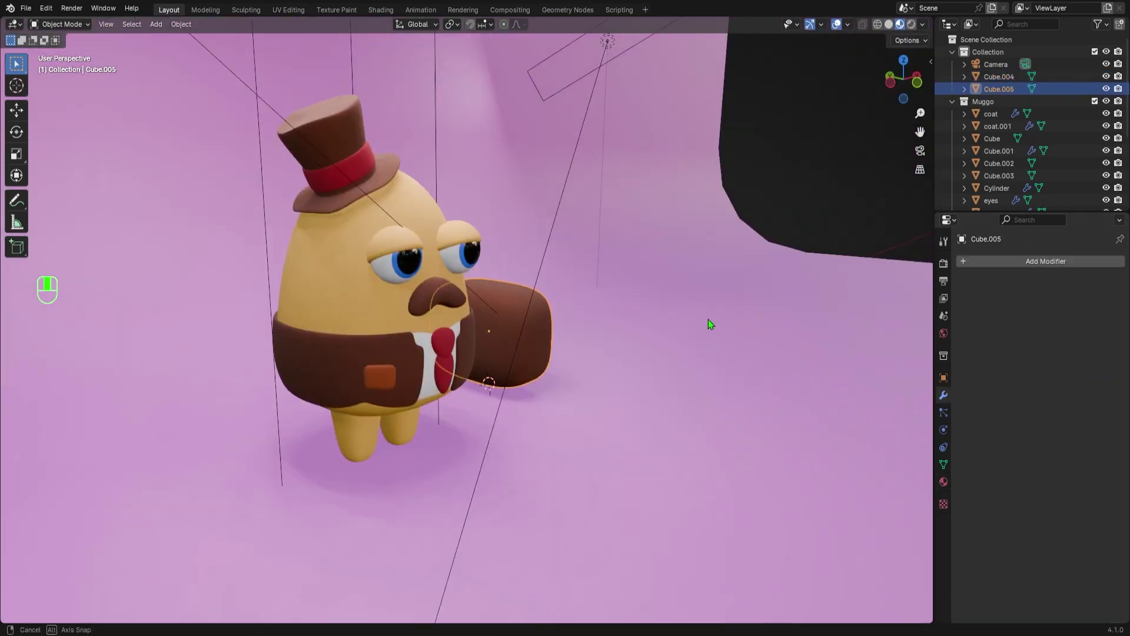
pyautogui.press('KP_7')
pyautogui.press('g')
pyautogui.click(535, 411)
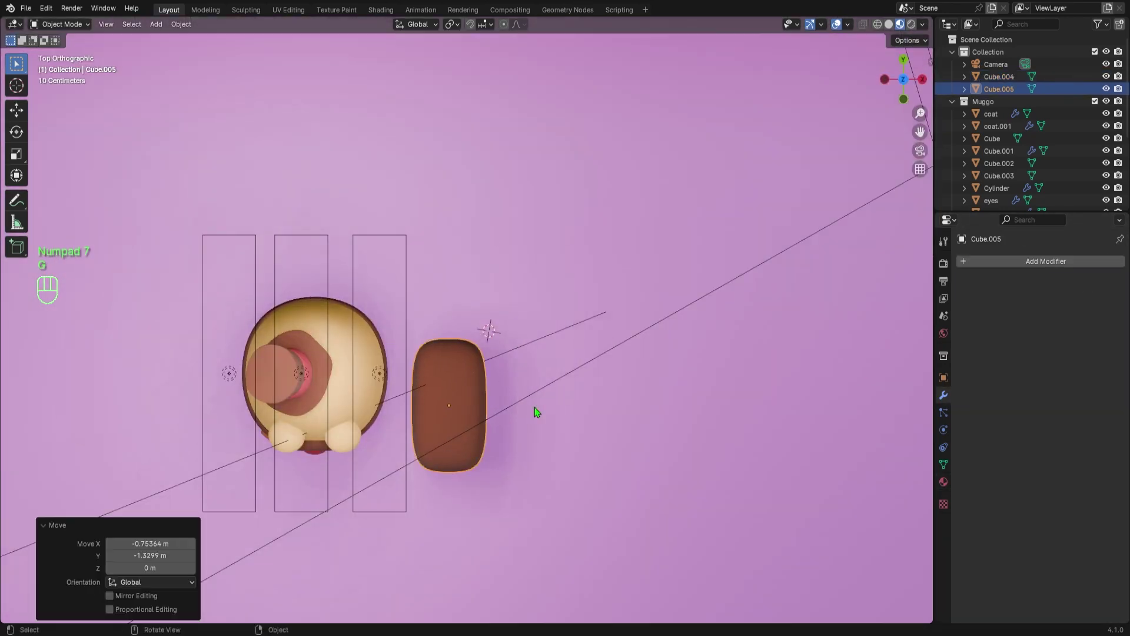
pyautogui.press('s')
pyautogui.click(624, 388)
pyautogui.press('g')
pyautogui.press('z')
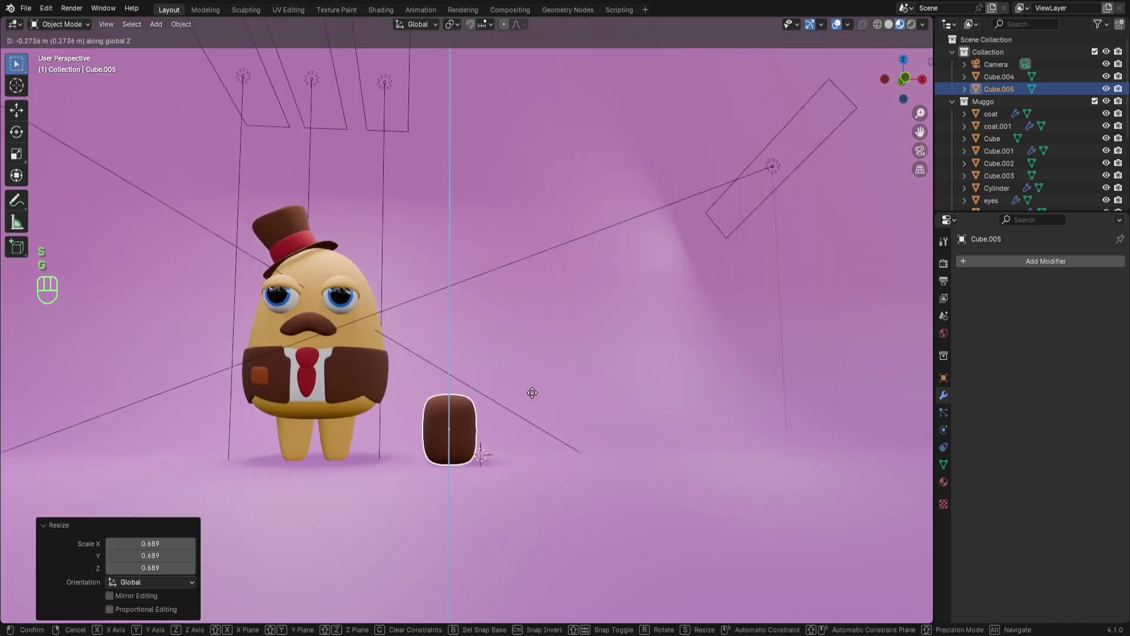
pyautogui.click(532, 393)
pyautogui.moveTo(530, 353); pyautogui.dragTo(441, 310, button='middle')
pyautogui.hotkey('shift', 'a')
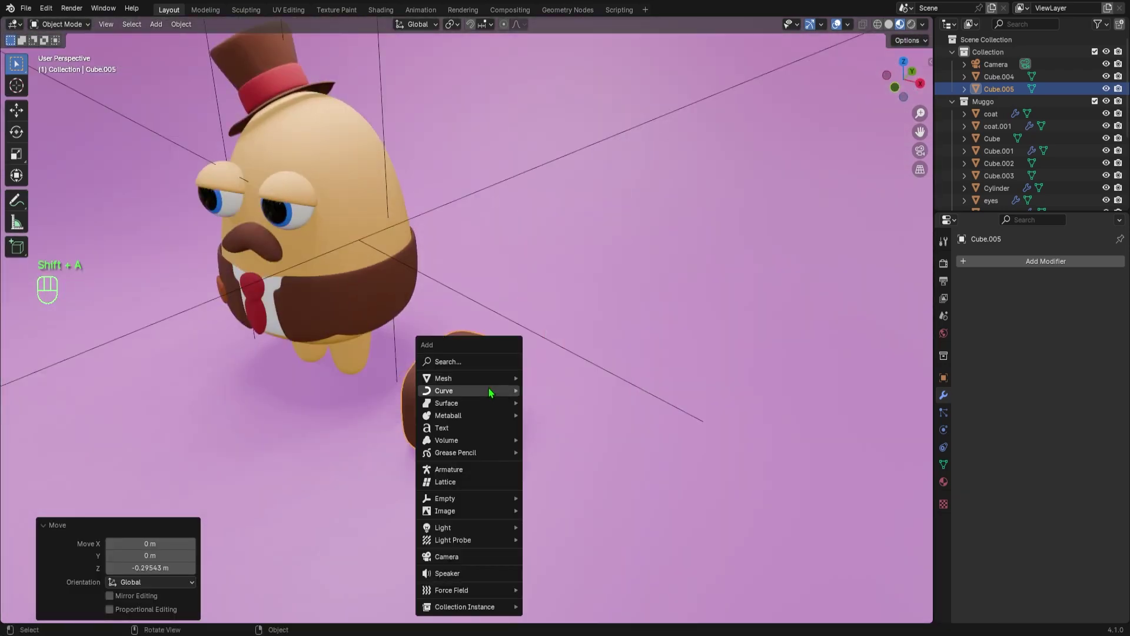
pyautogui.moveTo(468, 378)
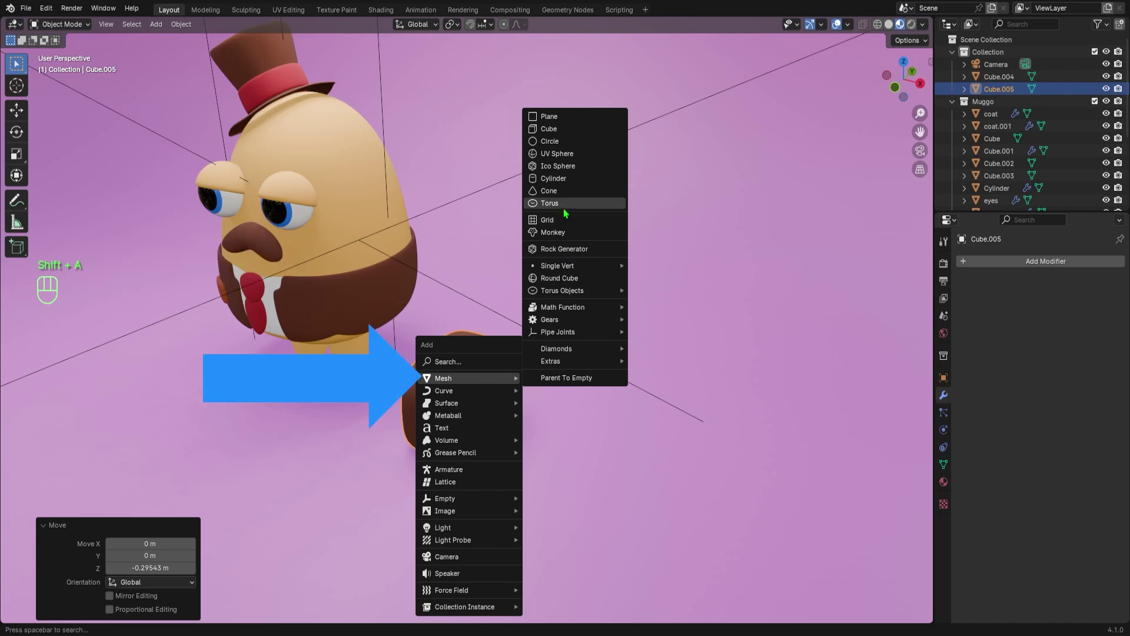
# Add a torus rotated 90° upright and isolate it in side wireframe view
pyautogui.click(564, 208)
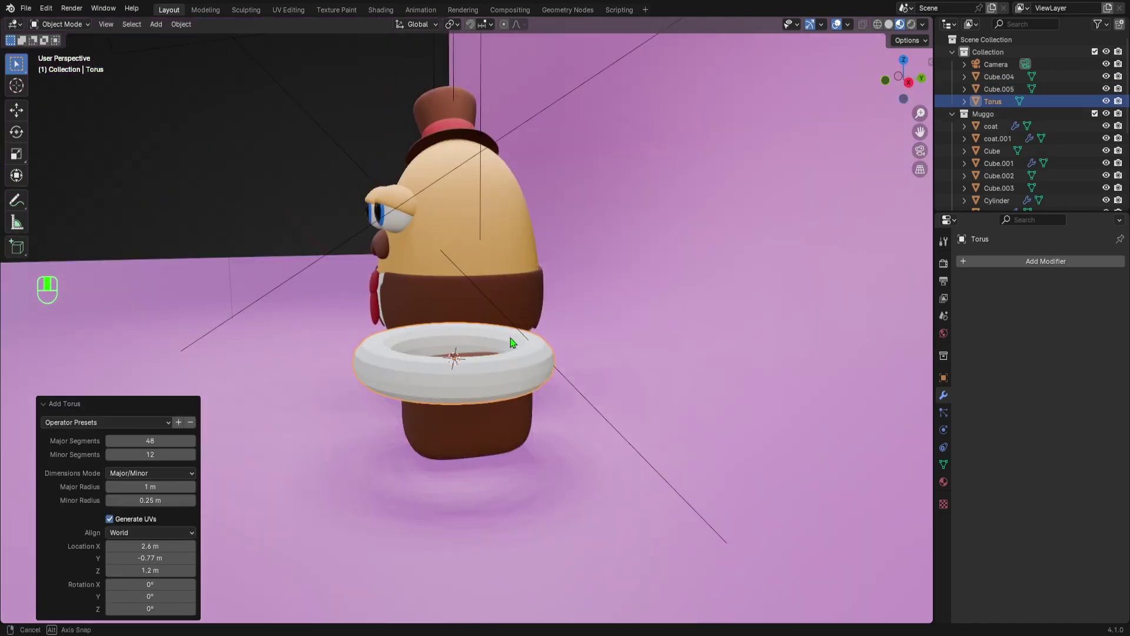
pyautogui.write('rx90')
pyautogui.press('Return')
pyautogui.moveTo(609, 345); pyautogui.dragTo(442, 266, button='middle')
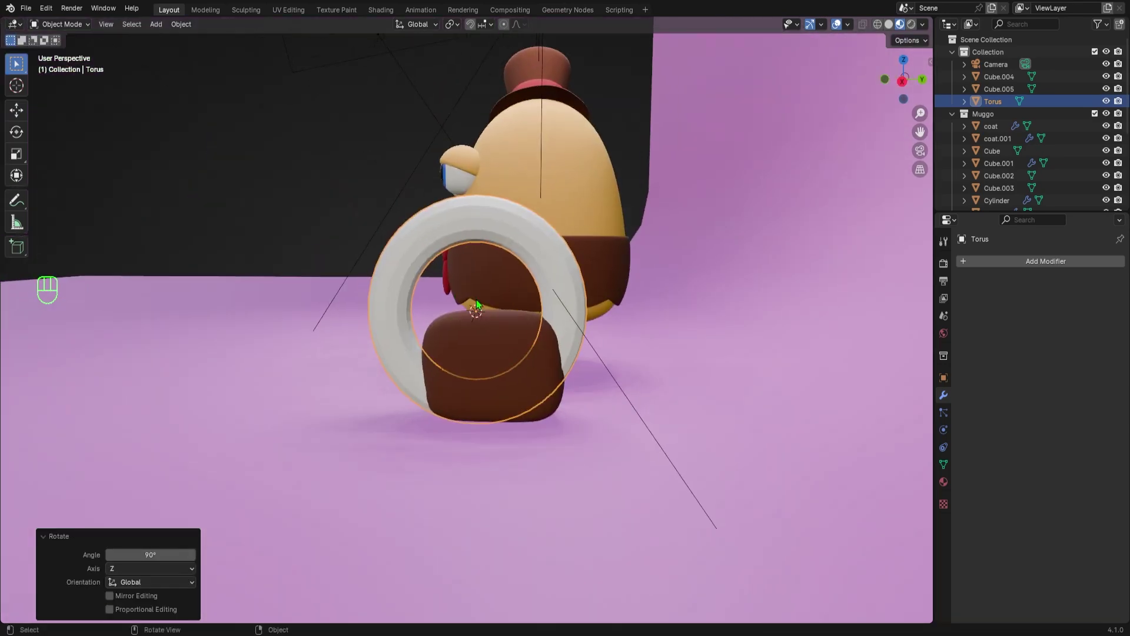
pyautogui.press('KP_Divide')
pyautogui.press('KP_3')
pyautogui.hotkey('shift', 'z')
# Delete the torus's bottom half to leave an arch, then restore the rendered scene
pyautogui.press('Tab')
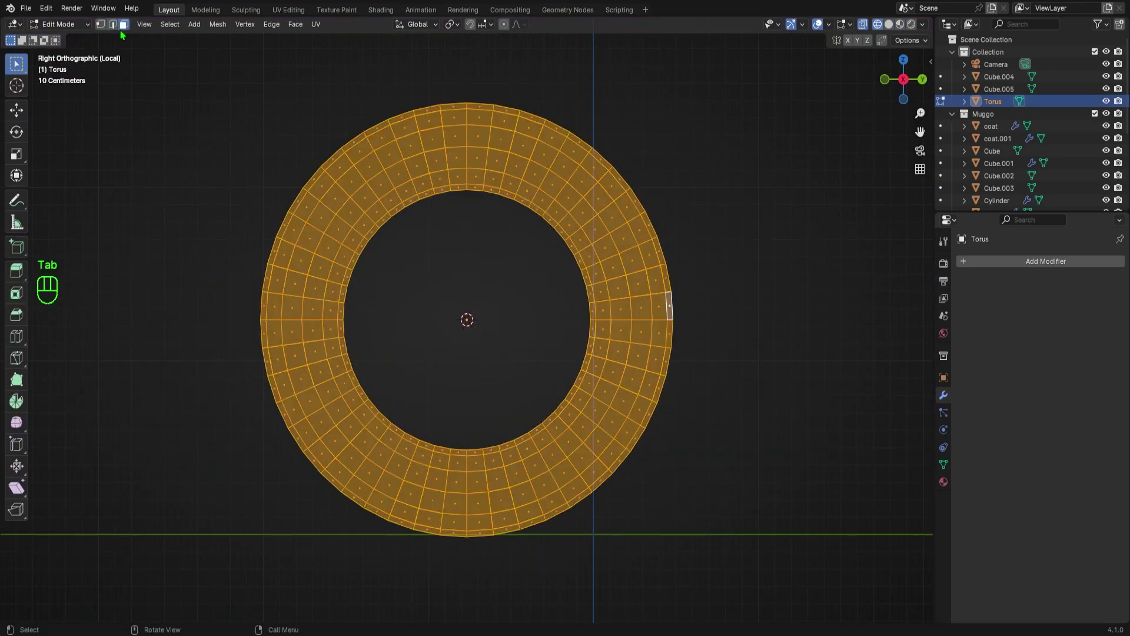
pyautogui.moveTo(226, 323); pyautogui.dragTo(733, 499)
pyautogui.press('x')
pyautogui.press('Tab')
pyautogui.press('z')
pyautogui.click(370, 284)
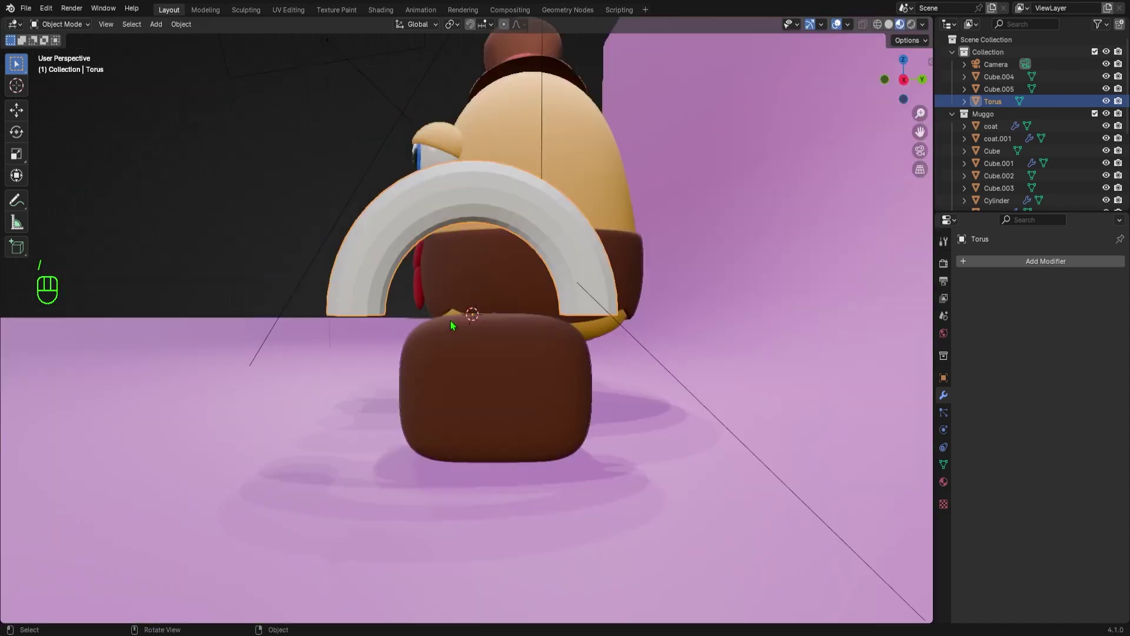
pyautogui.press('KP_Divide')
pyautogui.write('s.167')
# Scale the arch to 0.167, place it on the briefcase, and stretch it 1.35 along Y
pyautogui.press('KP_7')
pyautogui.press('g')
pyautogui.click(542, 291)
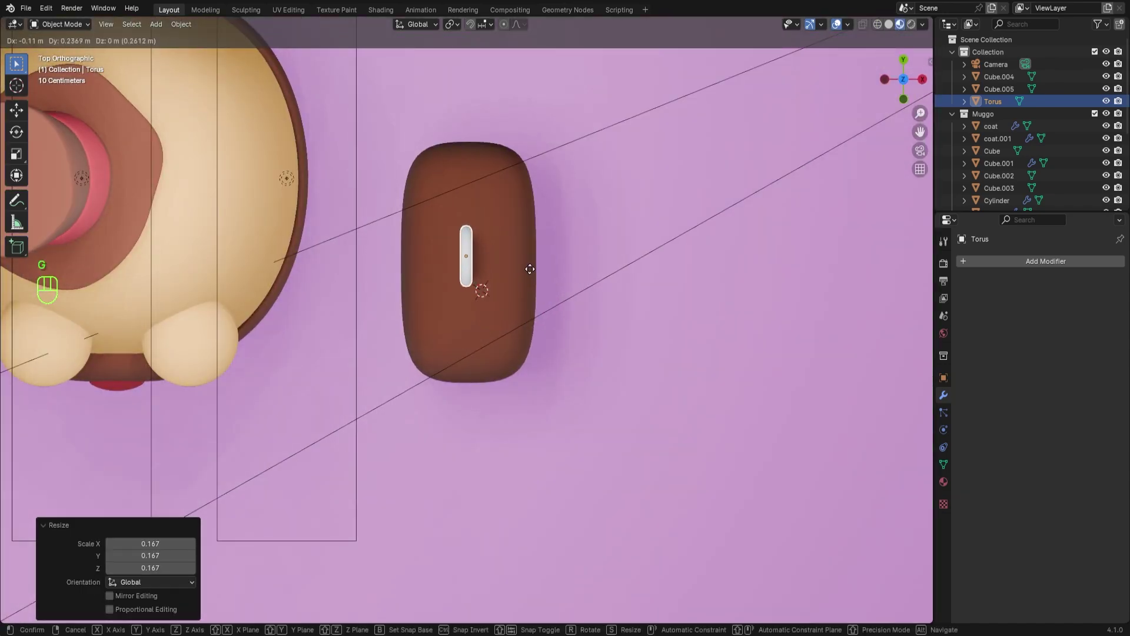
pyautogui.moveTo(530, 291); pyautogui.dragTo(442, 221, button='middle')
pyautogui.press('KP_3')
pyautogui.write('sy1.35')
pyautogui.press('Return')
pyautogui.press('z')
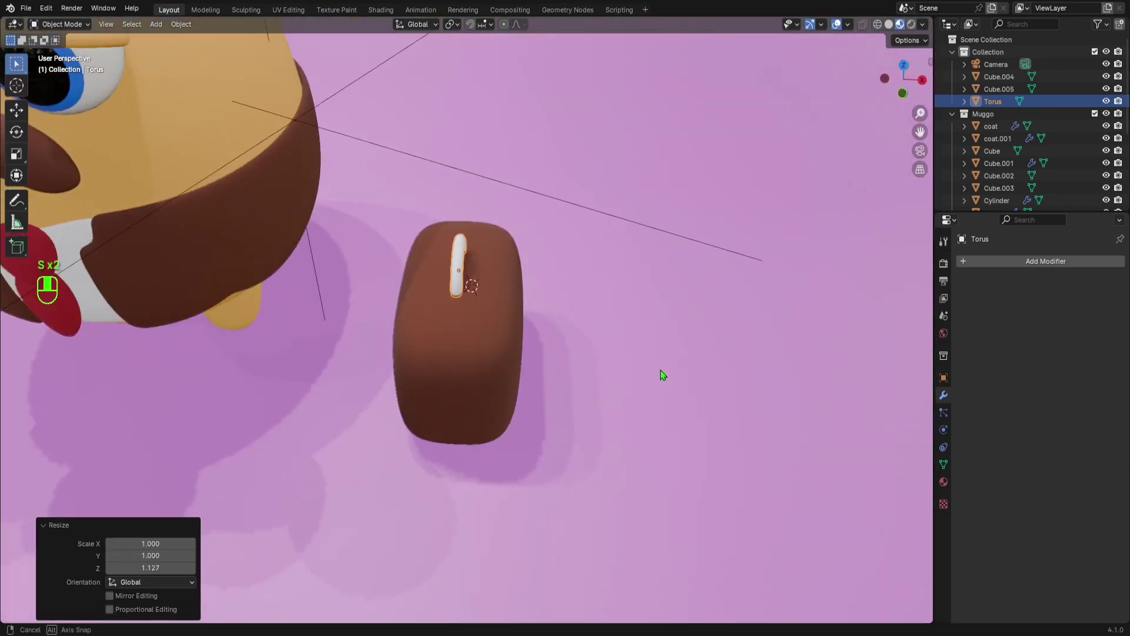
# Give the handle a shiny gold metal material
pyautogui.moveTo(507, 256); pyautogui.dragTo(663, 371, button='middle')
pyautogui.click(943, 482)
pyautogui.click(1070, 391)
pyautogui.click(1016, 265)
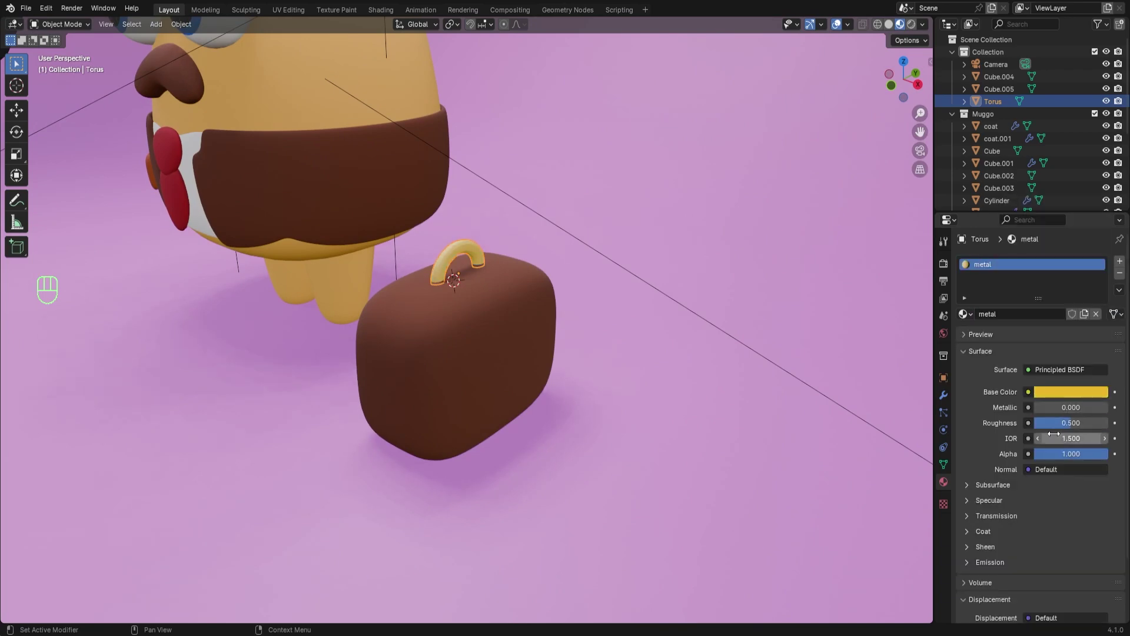
pyautogui.moveTo(1042, 407); pyautogui.dragTo(1113, 407)
pyautogui.click(943, 395)
# Select the briefcase body and show its material settings
pyautogui.moveTo(540, 294); pyautogui.dragTo(442, 221, button='middle')
pyautogui.click(539, 295)
pyautogui.scroll(4, 540, 295)
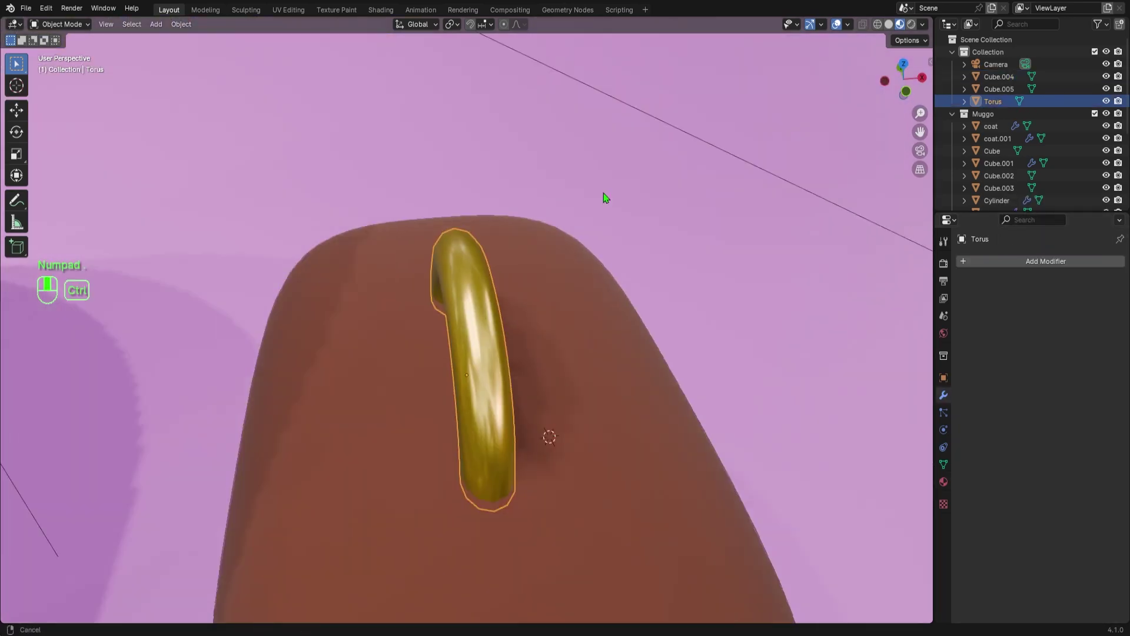
pyautogui.moveTo(601, 194)
pyautogui.mouseDown(button='middle')
pyautogui.moveTo(499, 373)
pyautogui.moveTo(478, 353)
pyautogui.moveTo(526, 380)
pyautogui.mouseUp(button='middle')
pyautogui.click(943, 482)
# Duplicate the briefcase faces under the handle and separate them into a new object
pyautogui.press('Tab')
pyautogui.press('KP_7')
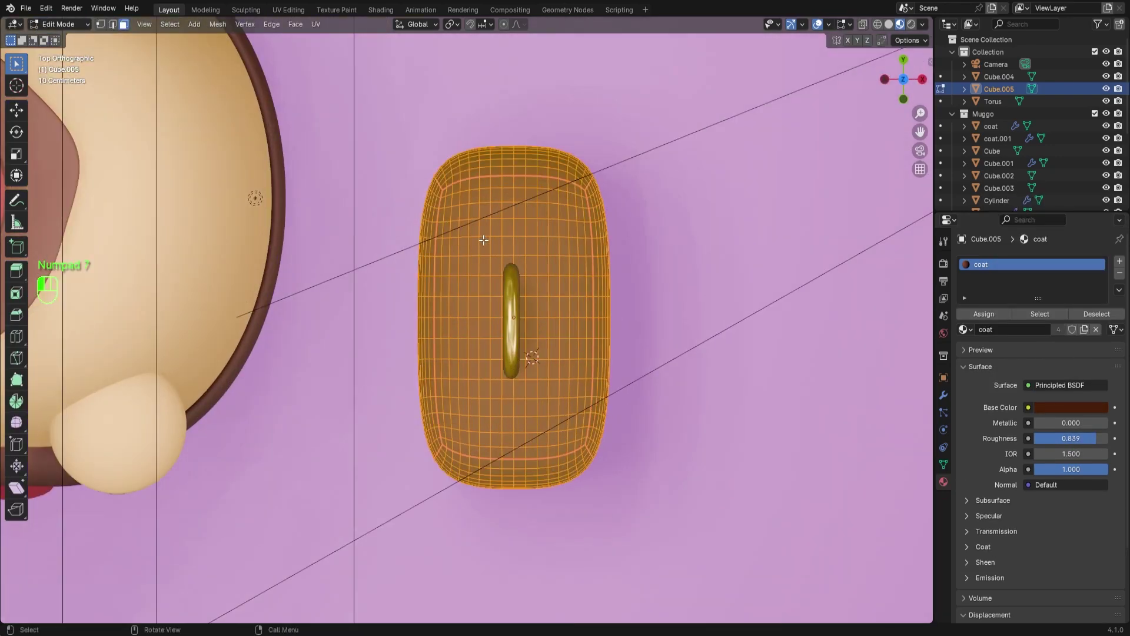
pyautogui.moveTo(476, 265); pyautogui.dragTo(547, 388)
pyautogui.moveTo(619, 353)
pyautogui.mouseDown(button='middle')
pyautogui.moveTo(707, 324)
pyautogui.moveTo(724, 300)
pyautogui.mouseUp(button='middle')
pyautogui.hotkey('shift', 'd')
pyautogui.press('p')
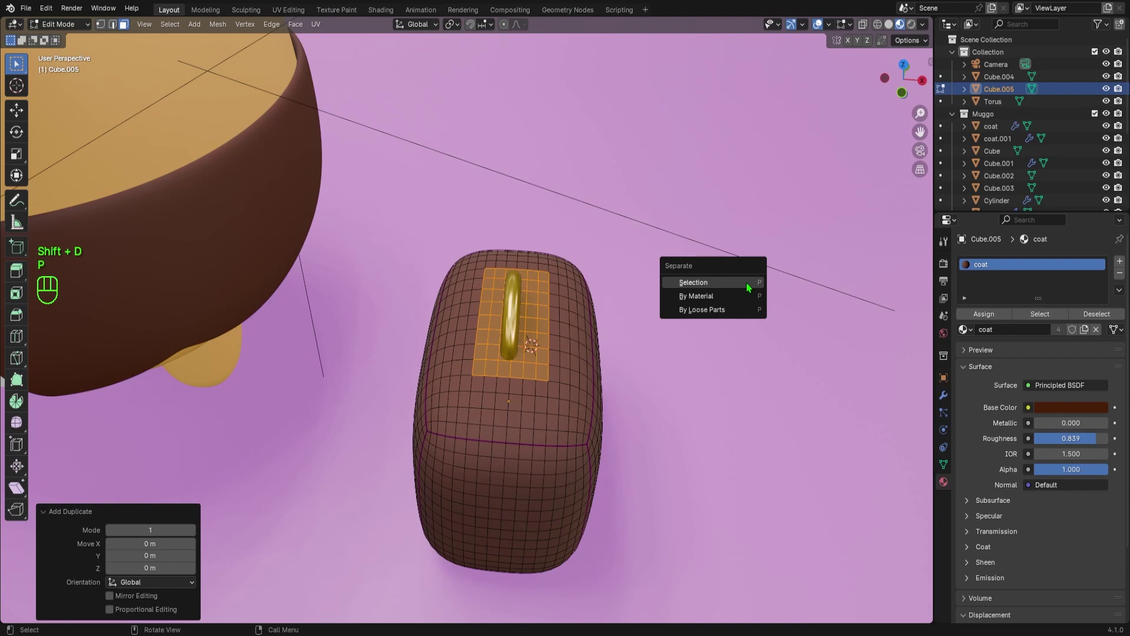
pyautogui.click(694, 282)
pyautogui.press('Tab')
# Rename the new object 'metal plate' and give it the gold metal material
pyautogui.click(997, 101)
pyautogui.moveTo(530, 353); pyautogui.dragTo(442, 265, button='middle')
pyautogui.doubleClick(998, 101)
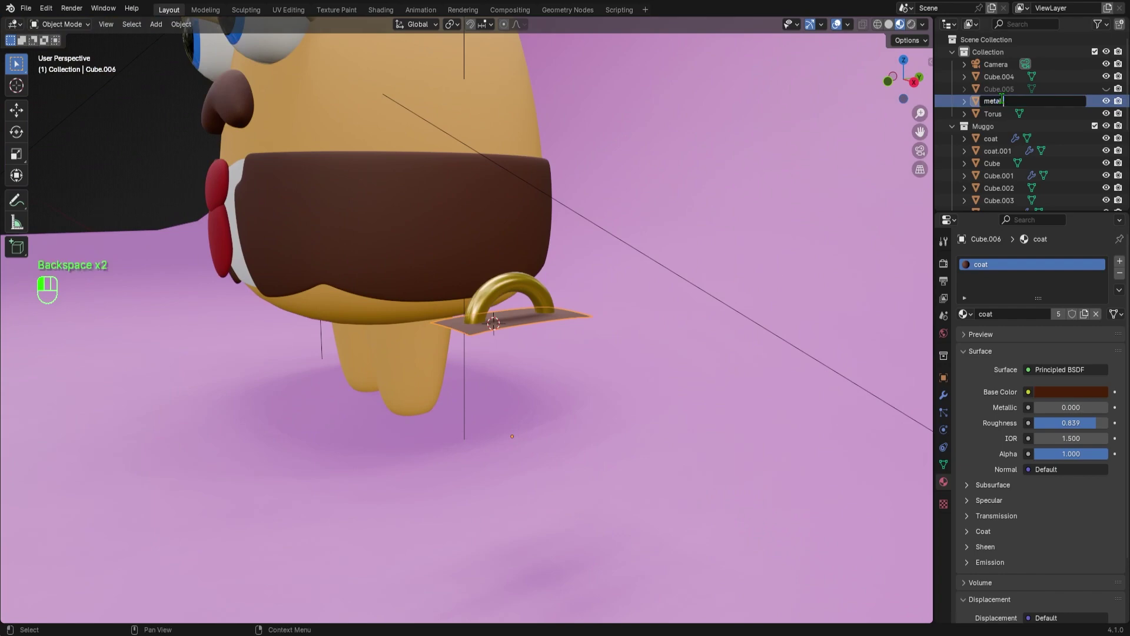
pyautogui.write('metal plate')
pyautogui.press('Return')
pyautogui.moveTo(530, 353); pyautogui.dragTo(442, 265, button='middle')
pyautogui.click(1016, 314)
pyautogui.scroll(3, 510, 350)
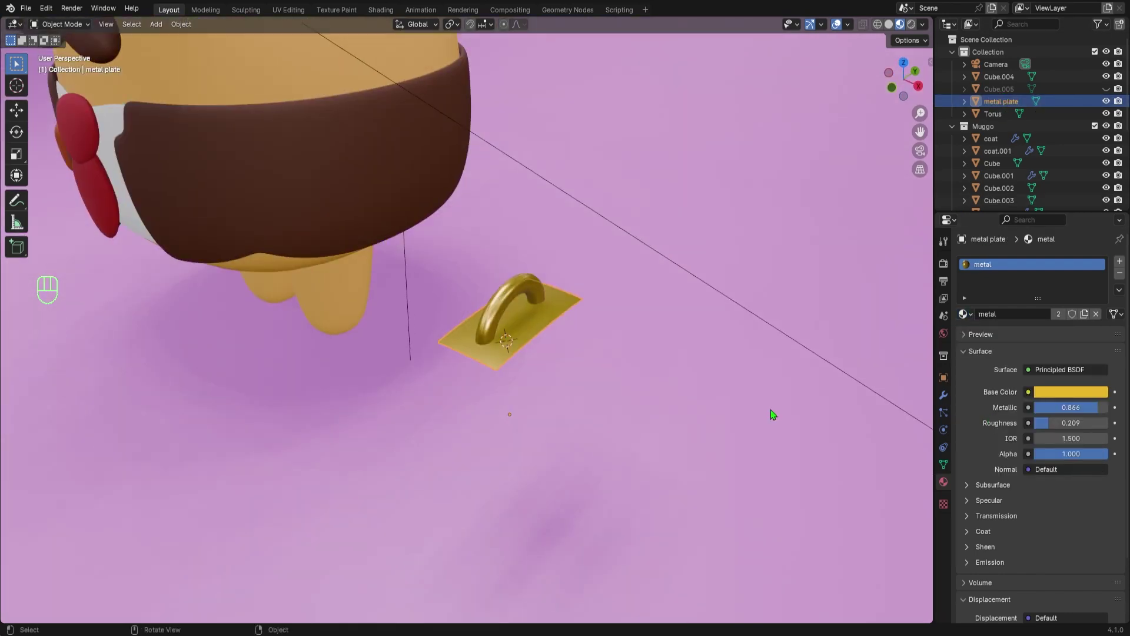
# Thicken the plate with a Solidify modifier and apply it
pyautogui.click(943, 397)
pyautogui.hotkey('ctrl', '2')
pyautogui.moveTo(618, 353); pyautogui.dragTo(530, 309, button='middle')
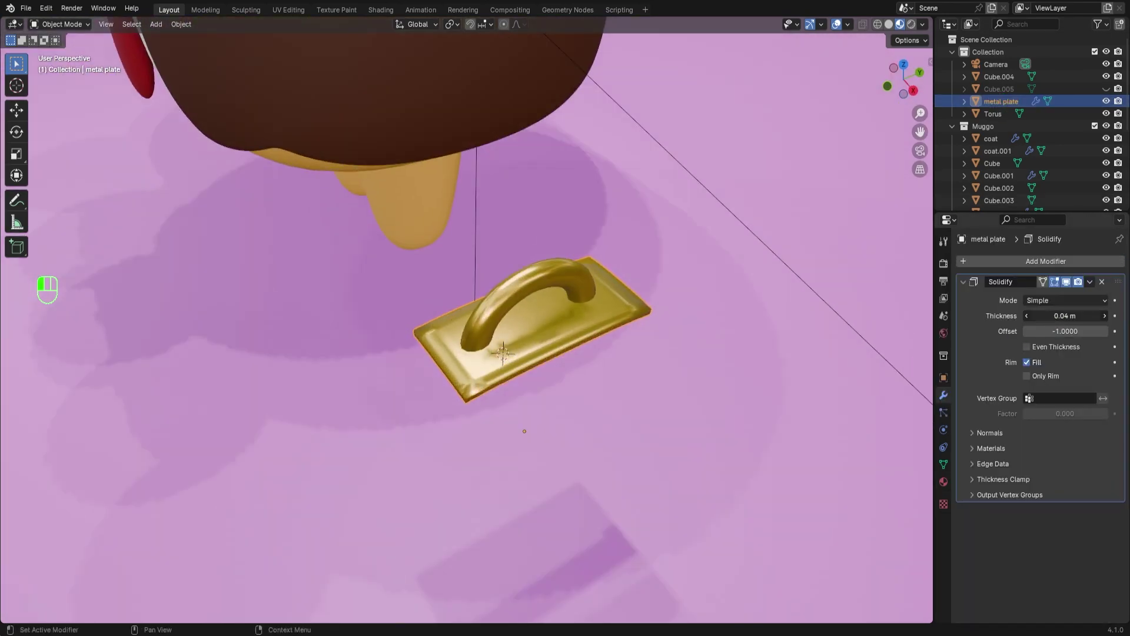
pyautogui.moveTo(531, 353)
pyautogui.mouseDown(button='middle')
pyautogui.moveTo(441, 283)
pyautogui.moveTo(371, 265)
pyautogui.mouseUp(button='middle')
pyautogui.click(1090, 281)
pyautogui.click(1036, 296)
# Unhide the briefcase body, scale the plate to fit, and view it rendered
pyautogui.moveTo(618, 397); pyautogui.dragTo(645, 423, button='middle')
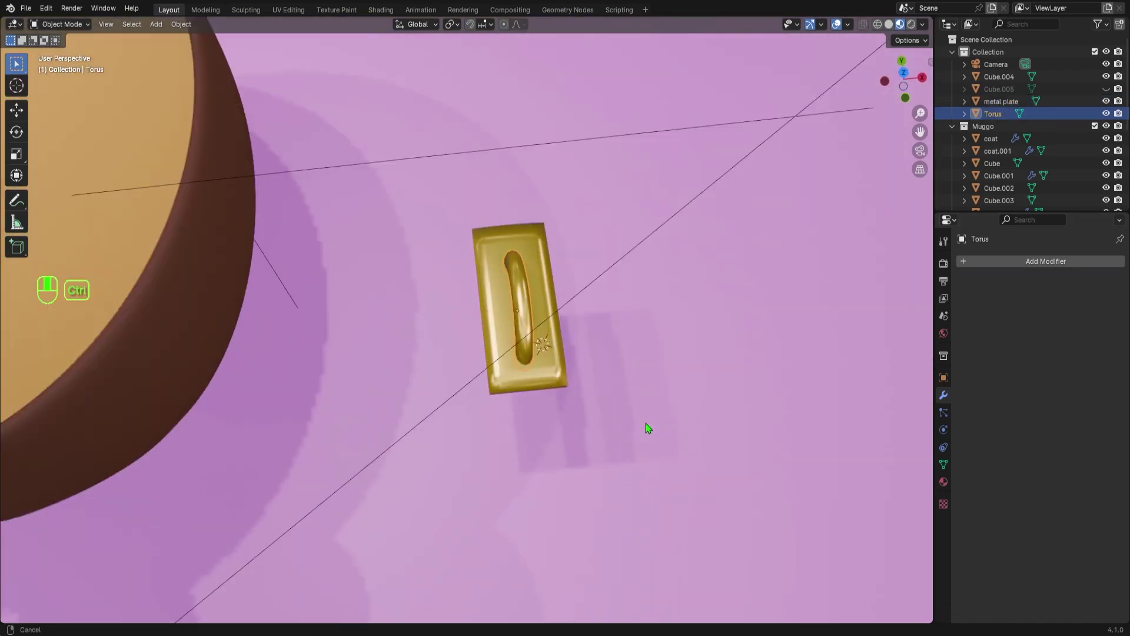
pyautogui.hotkey('alt', 'h')
pyautogui.moveTo(654, 362)
pyautogui.mouseDown(button='middle')
pyautogui.moveTo(519, 363)
pyautogui.moveTo(663, 366)
pyautogui.mouseUp(button='middle')
pyautogui.press('s')
pyautogui.click(742, 274)
pyautogui.scroll(-5, 565, 318)
pyautogui.press('z')
pyautogui.click(737, 468)
# Adjust the pink backdrop colour, save as Business Muggo.blend, and hide viewport overlays
pyautogui.click(943, 481)
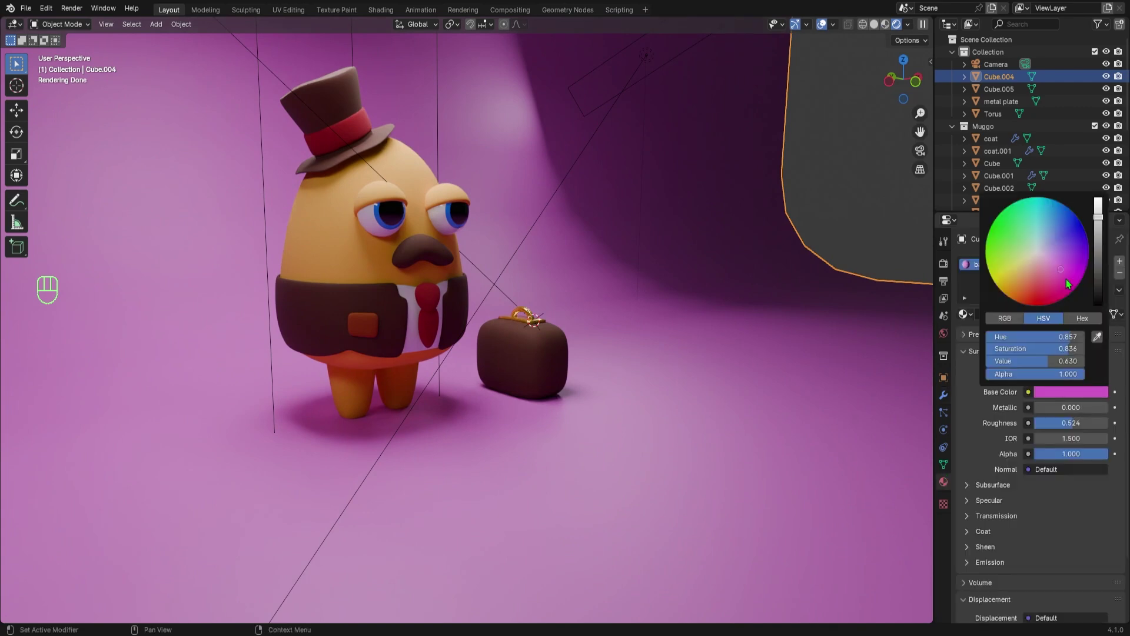
pyautogui.moveTo(683, 304); pyautogui.dragTo(687, 256, button='middle')
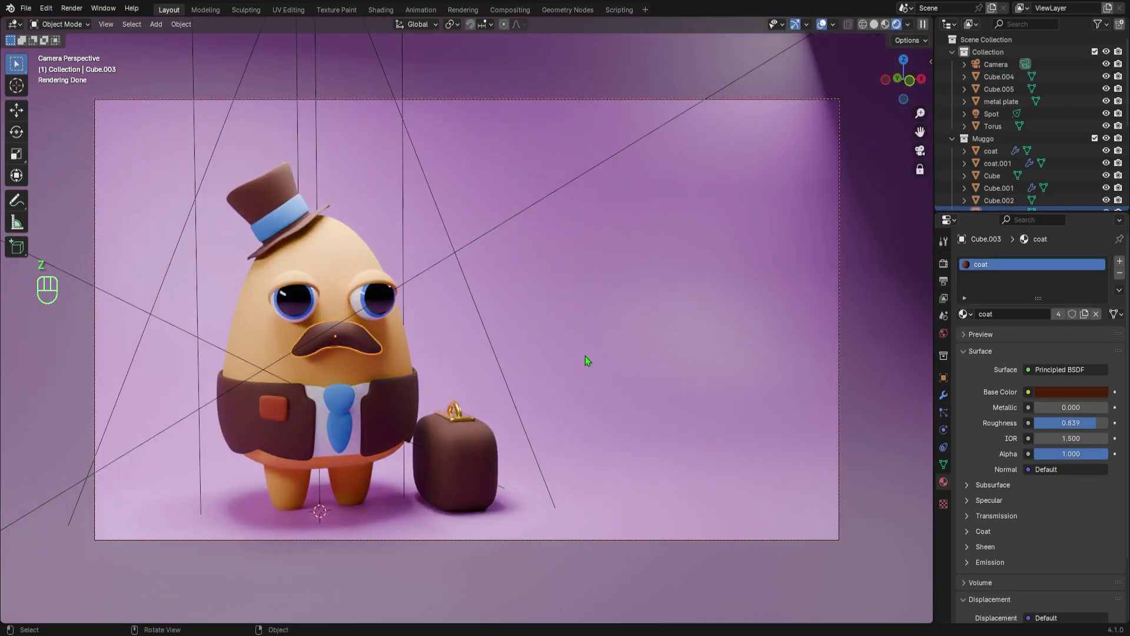
pyautogui.hotkey('ctrl', 's')
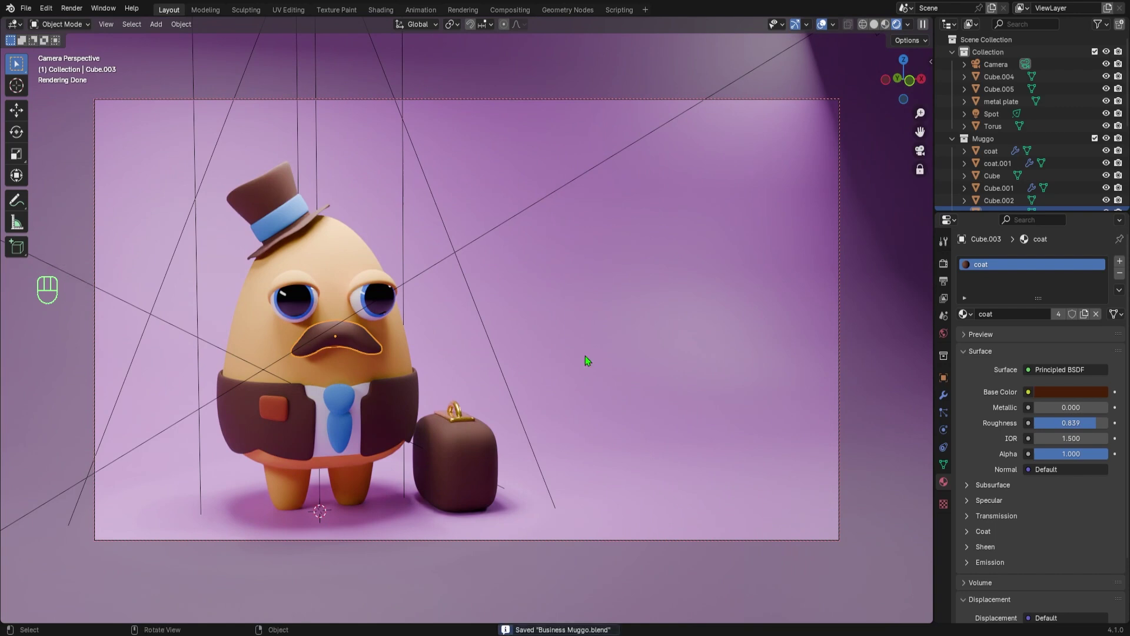
pyautogui.click(586, 356)
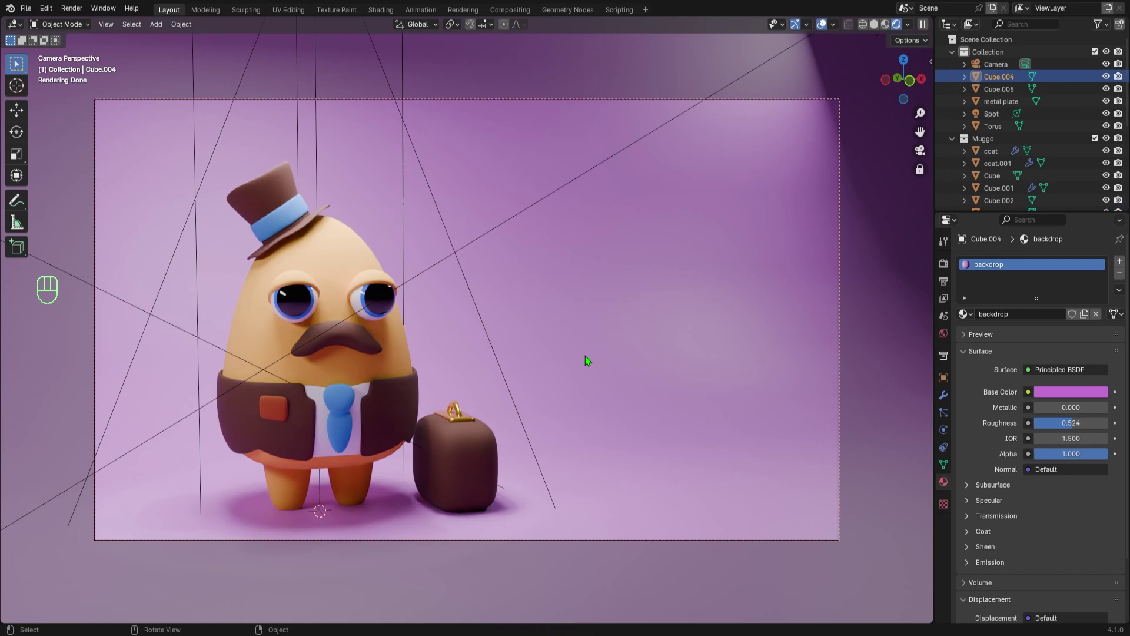
pyautogui.hotkey('shift', 'alt', 'z')
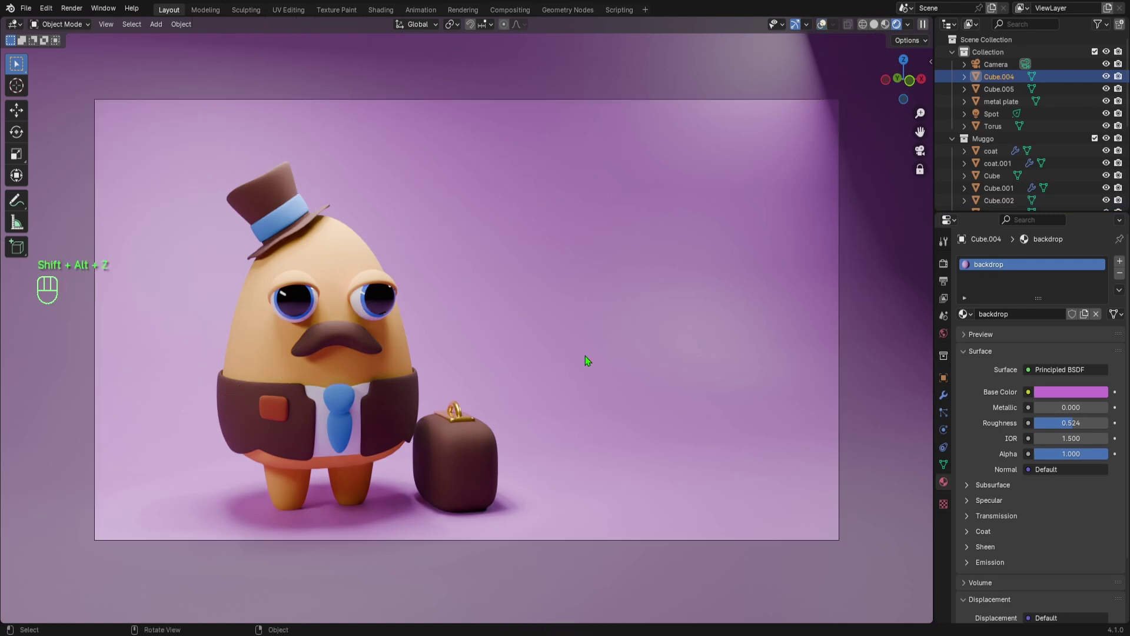